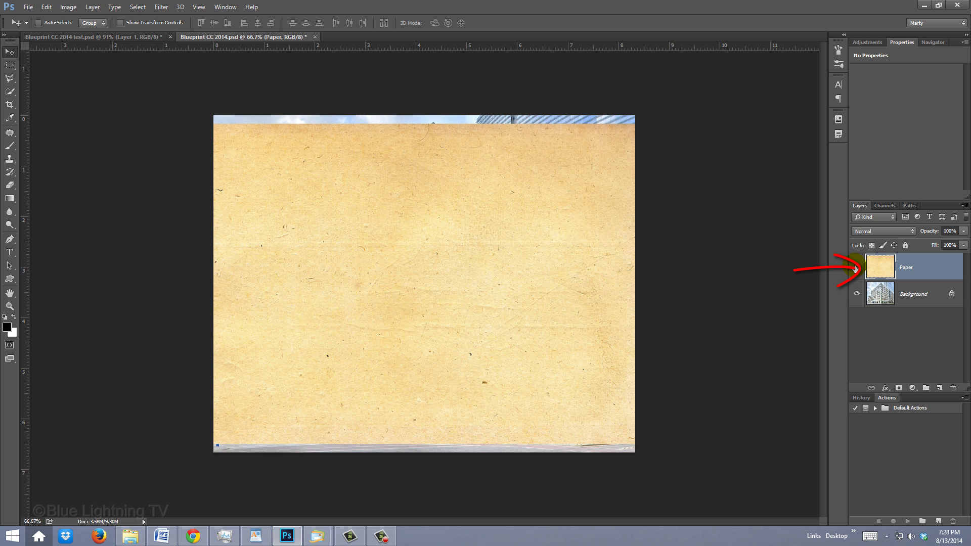
Hide and re-show the Paper texture layer to check the building photo beneath
click(856, 268)
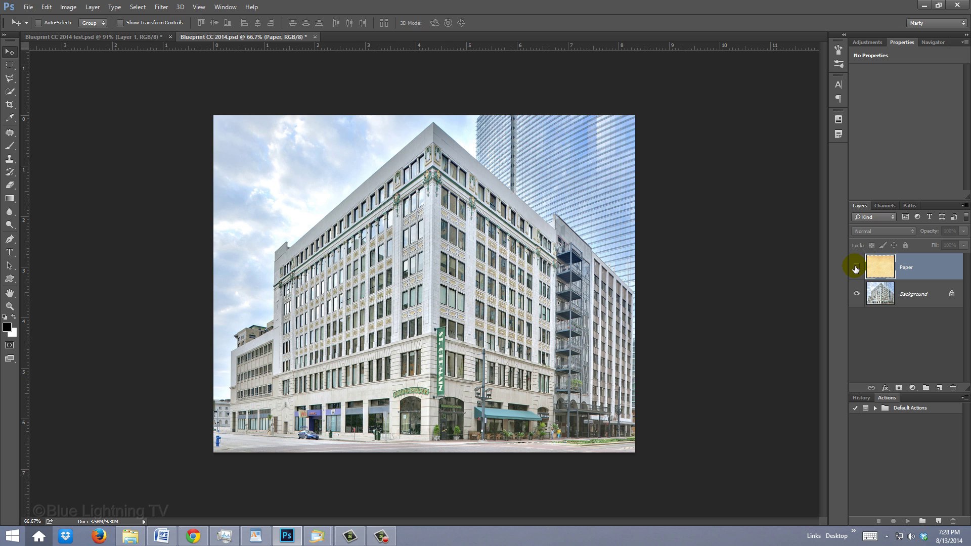
click(856, 268)
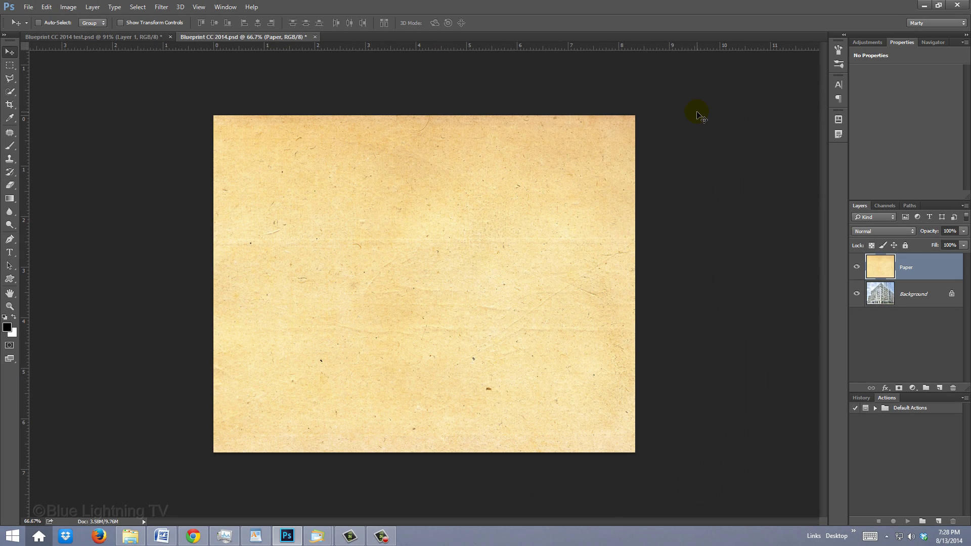
Fit the whole image on screen and reset colours to default black and white
key(ctrl+0)
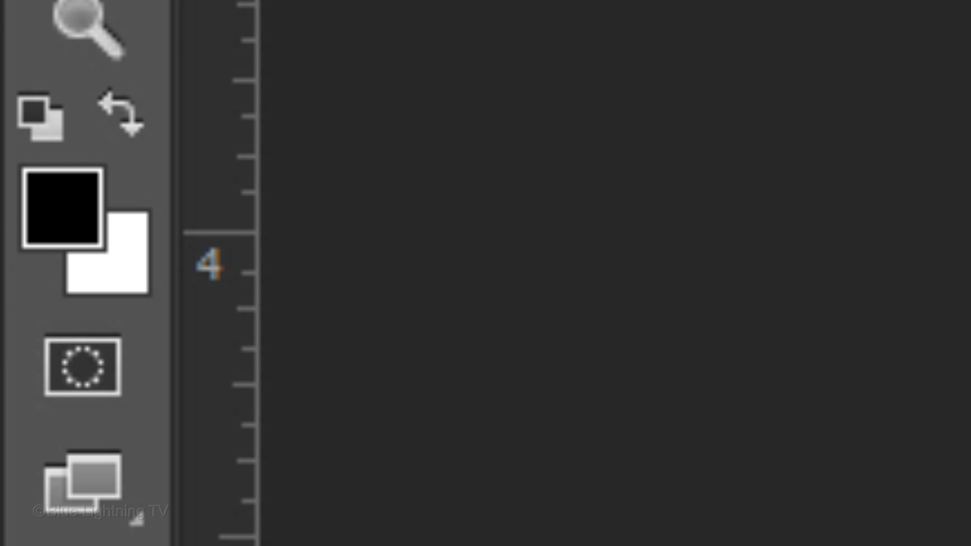
key(d)
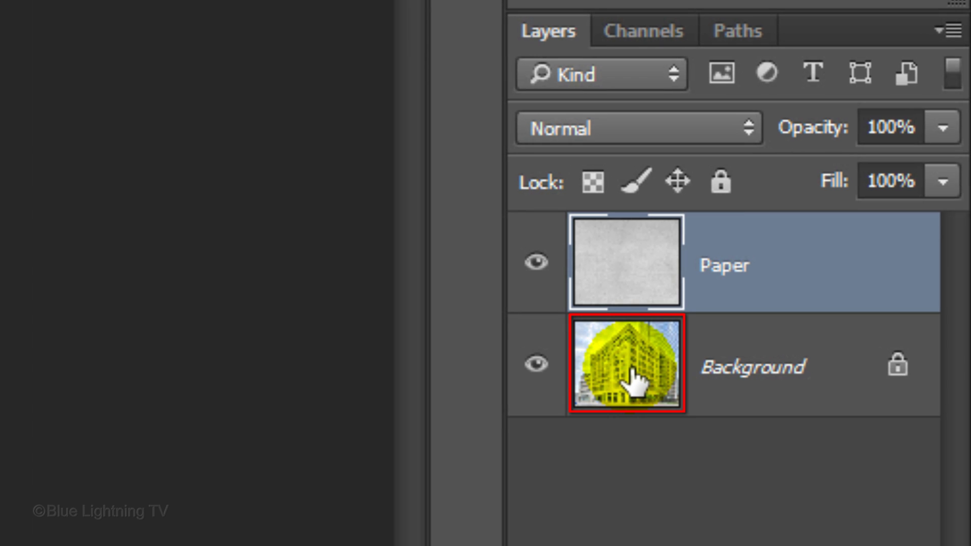
Duplicate the Background photo layer and move the copy above Paper
click(635, 382)
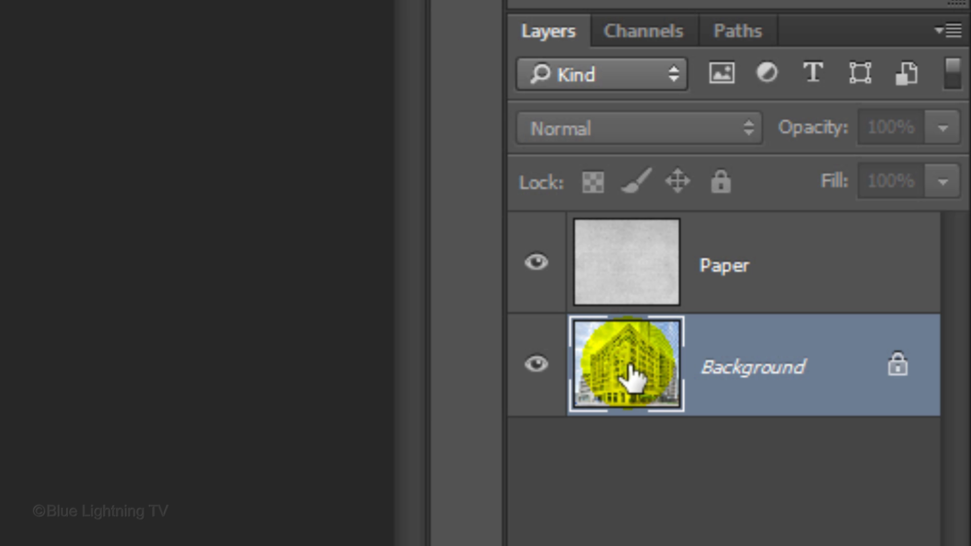
key(ctrl)
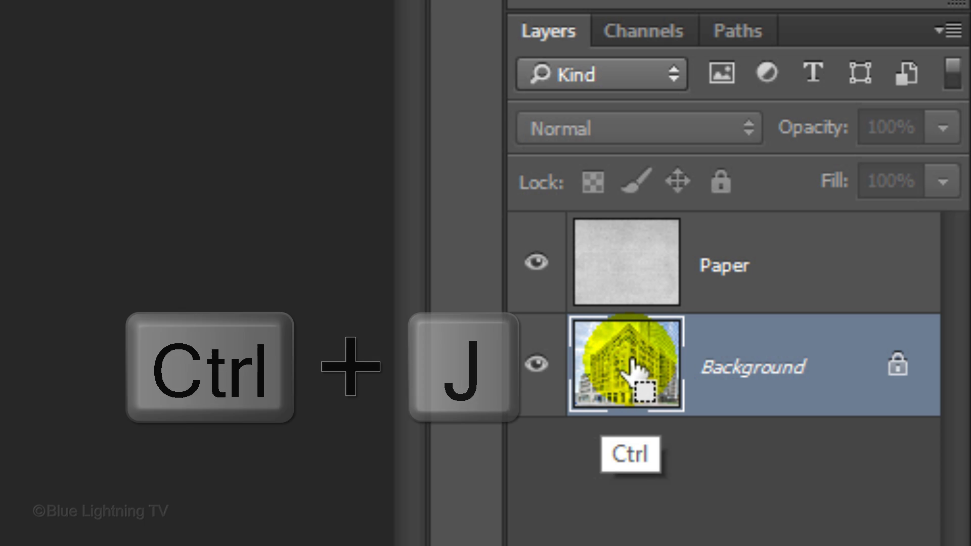
key(ctrl+j)
drag(633, 372, 641, 231)
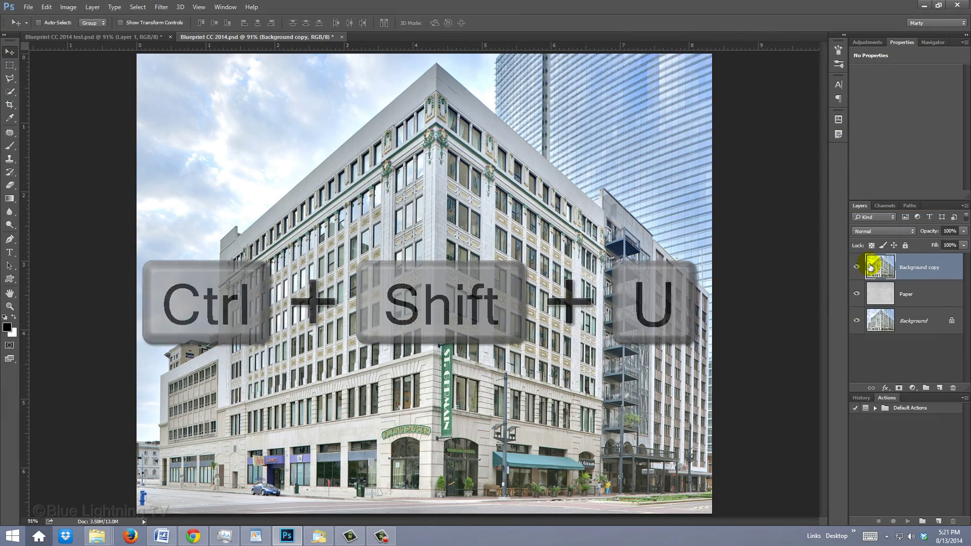
Desaturate the copy and apply Find Edges to turn it into a line sketch
key(ctrl+shift+u)
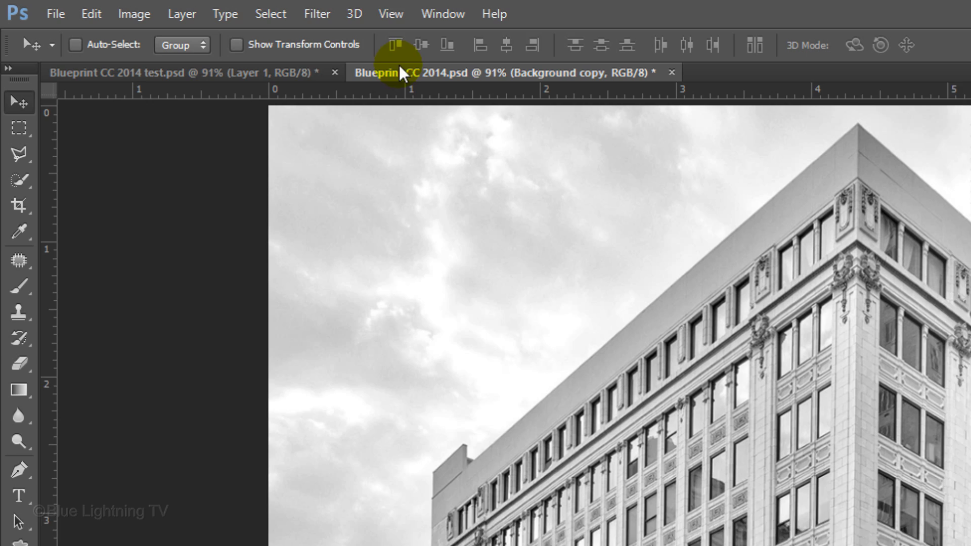
click(227, 10)
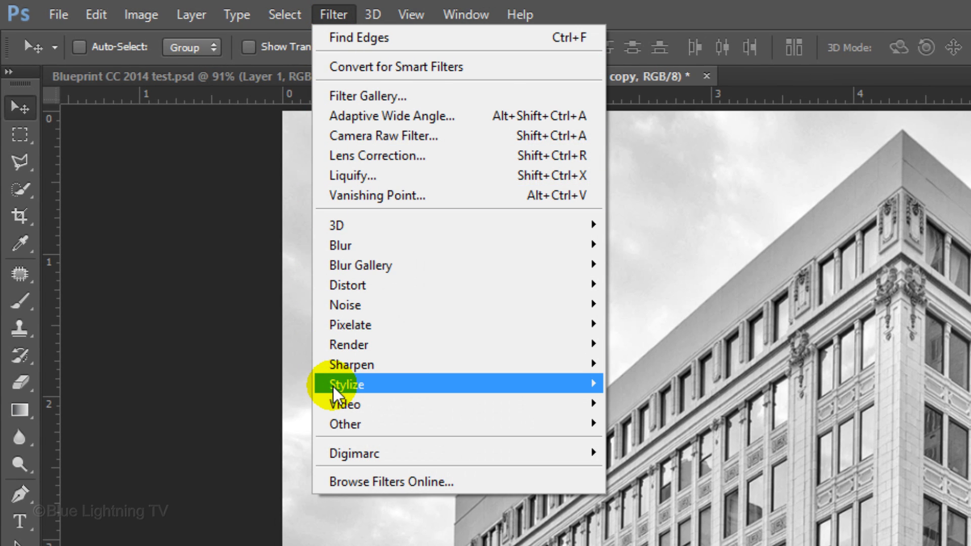
mouse_move(347, 384)
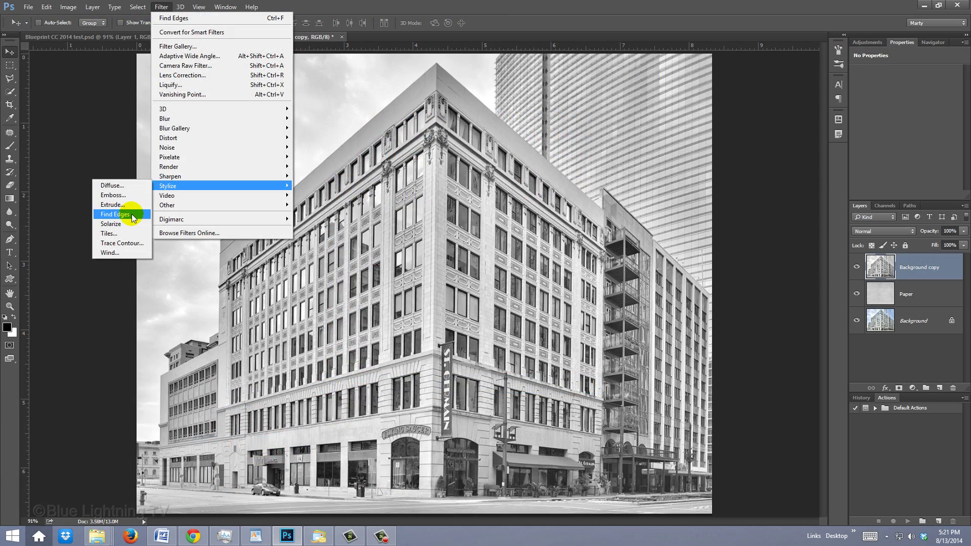
click(132, 216)
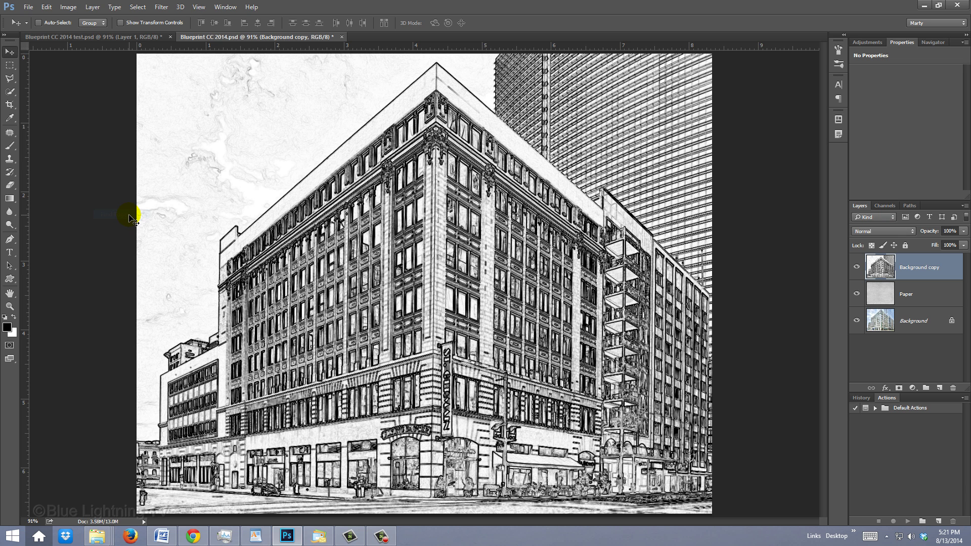
Brighten the sketch with Levels, moving the midtone slider from 1.52 to 1.87
key(ctrl+l)
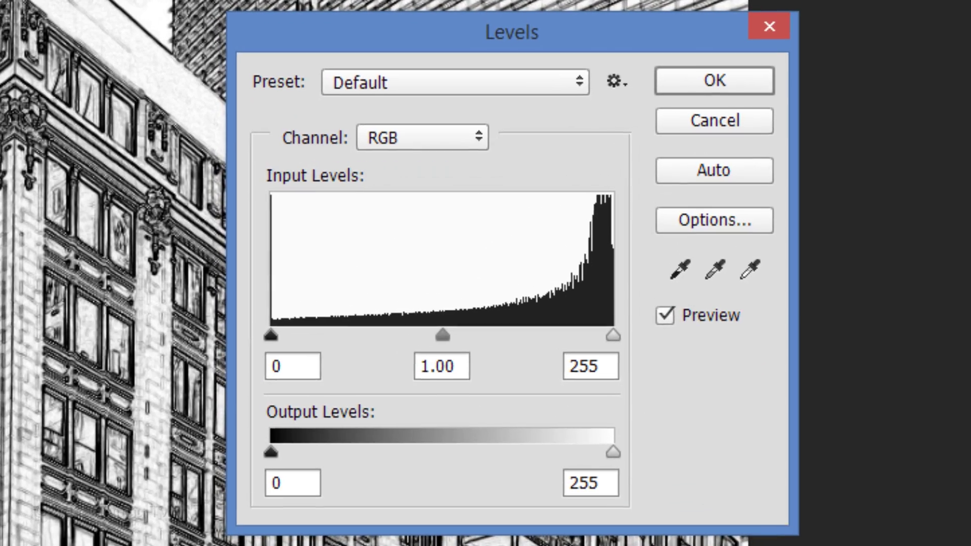
click(441, 335)
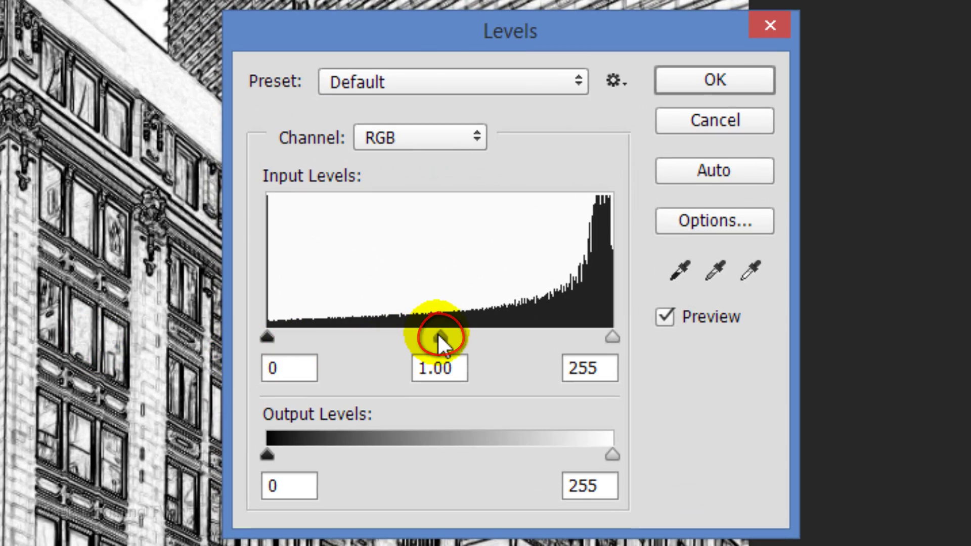
drag(440, 336, 385, 334)
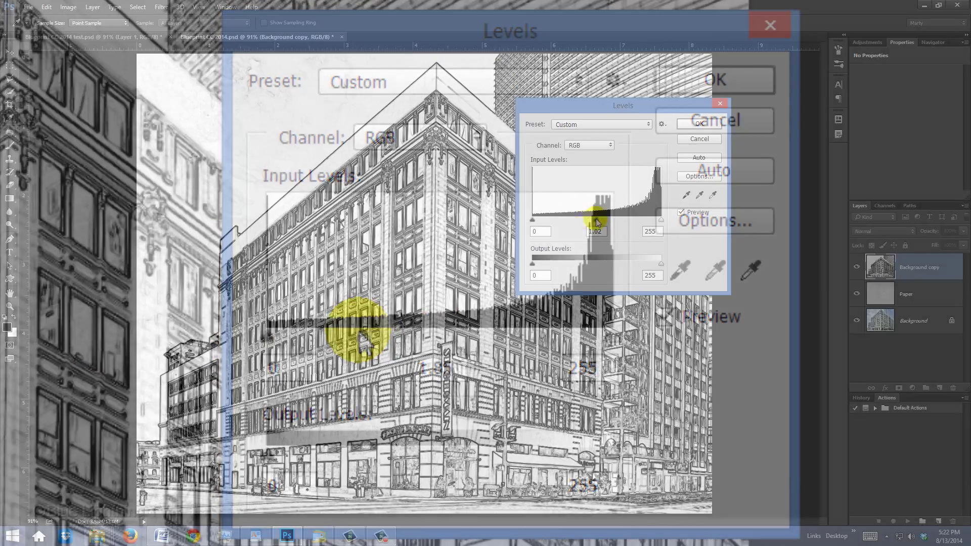
drag(596, 221, 567, 222)
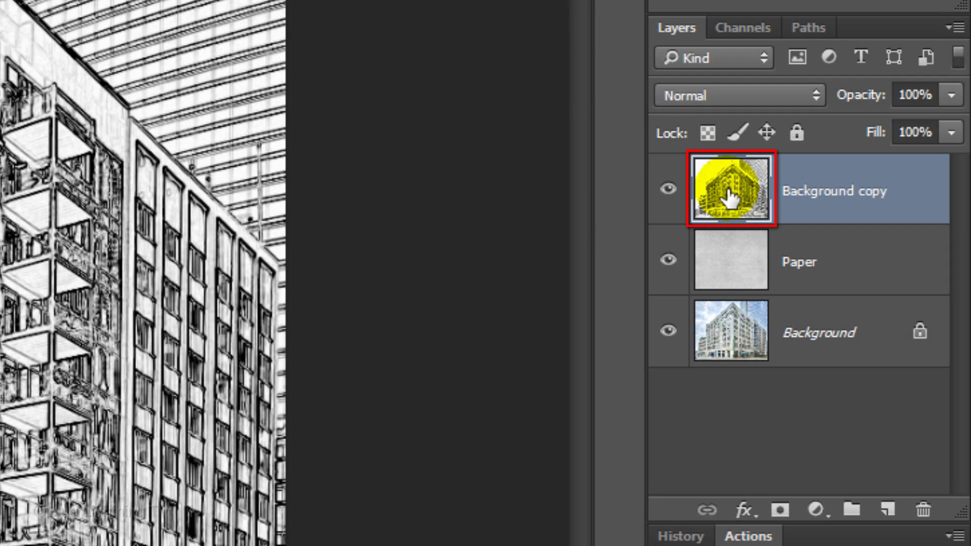
Give Background copy a white Inside stroke using Linear Burn blending
double_click(727, 200)
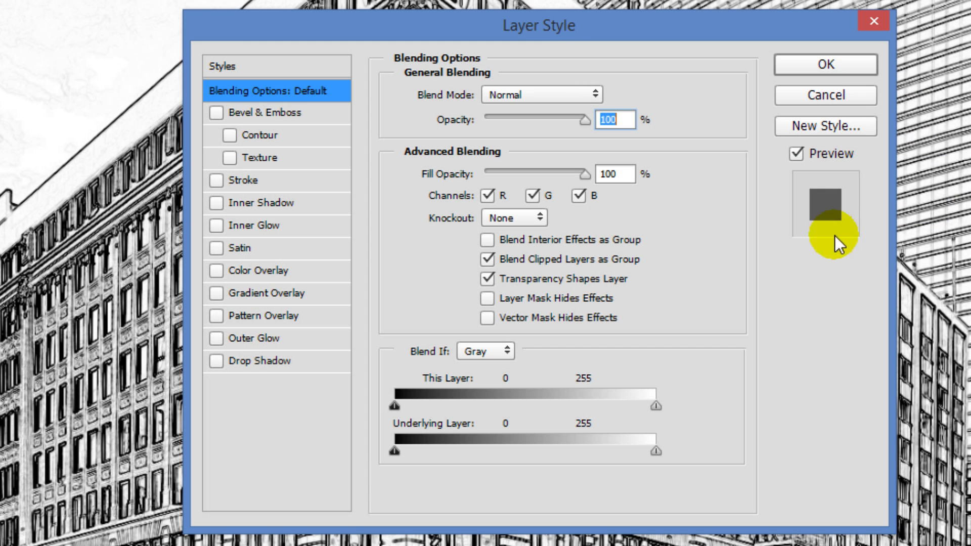
click(255, 179)
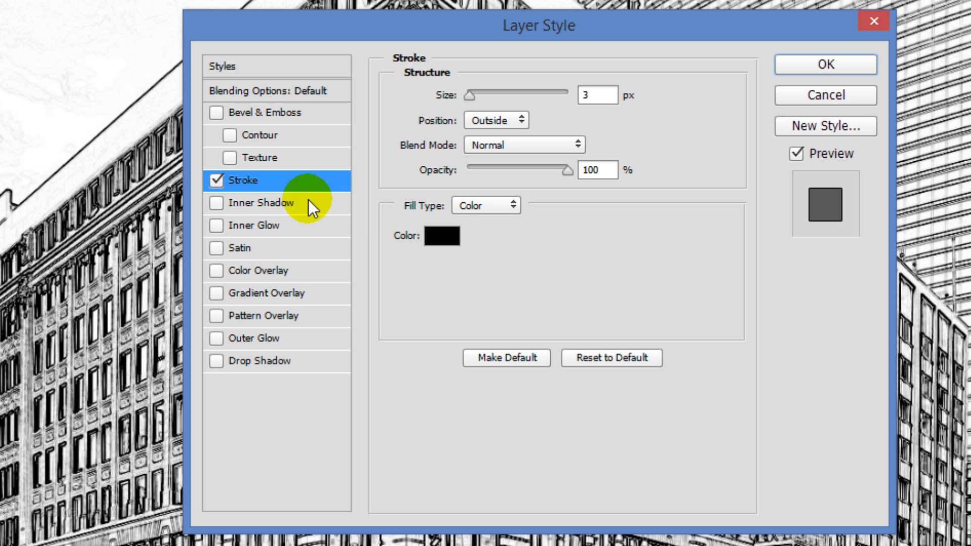
click(445, 237)
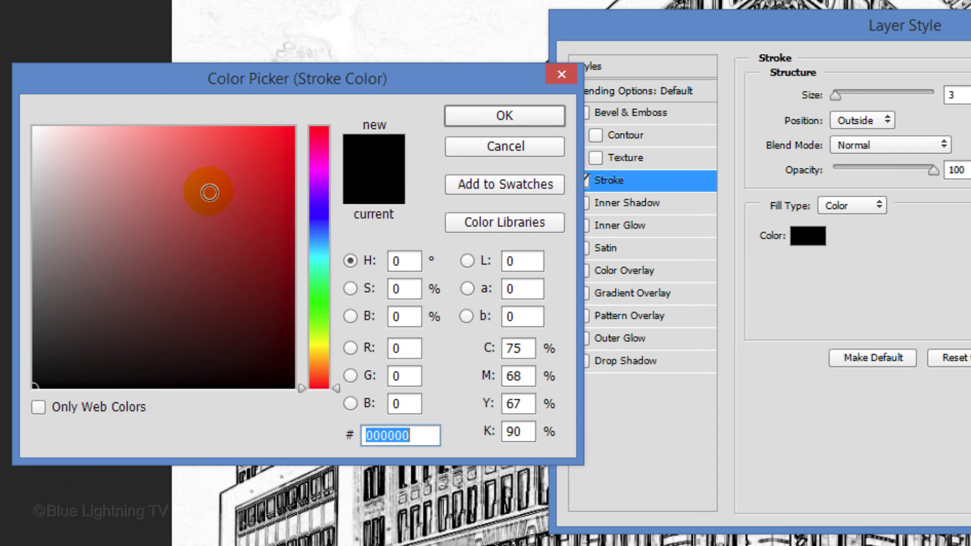
click(35, 128)
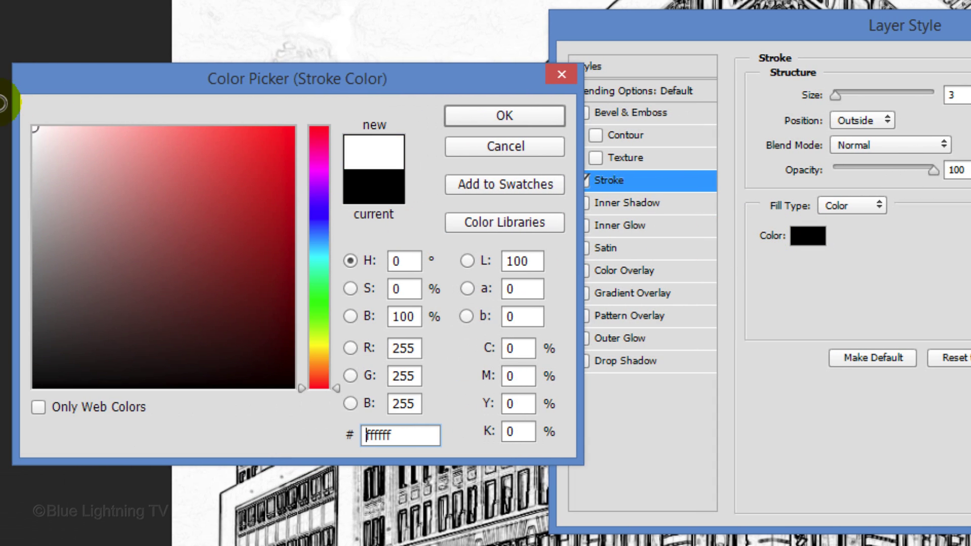
click(471, 115)
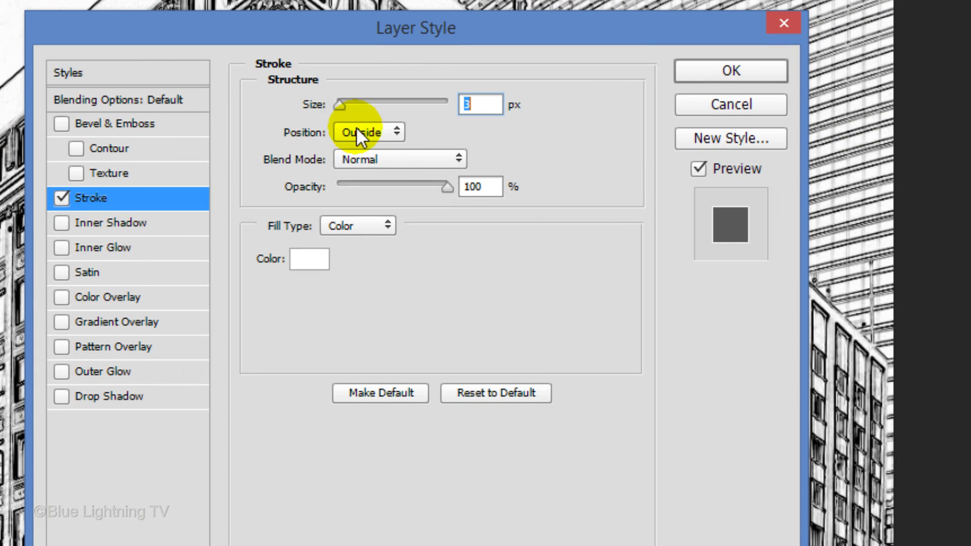
click(360, 134)
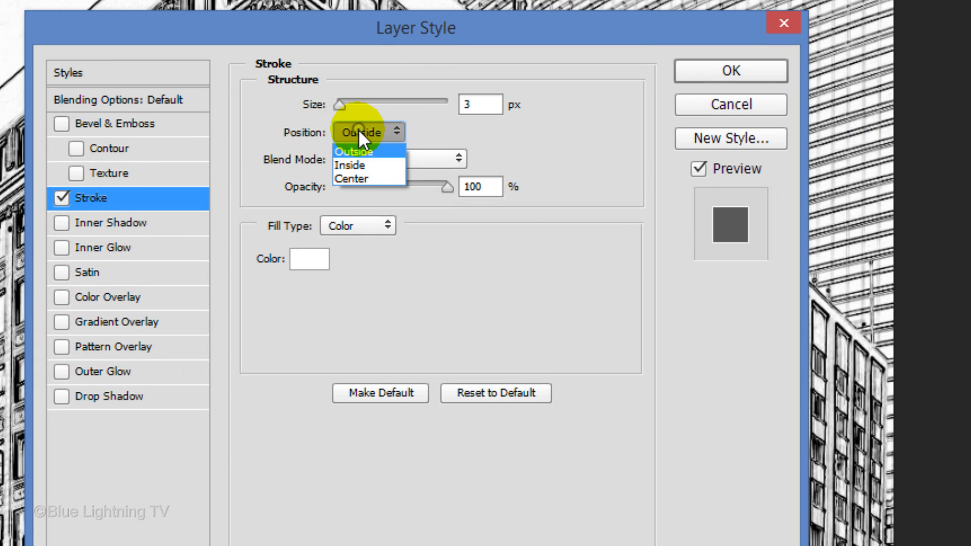
click(350, 163)
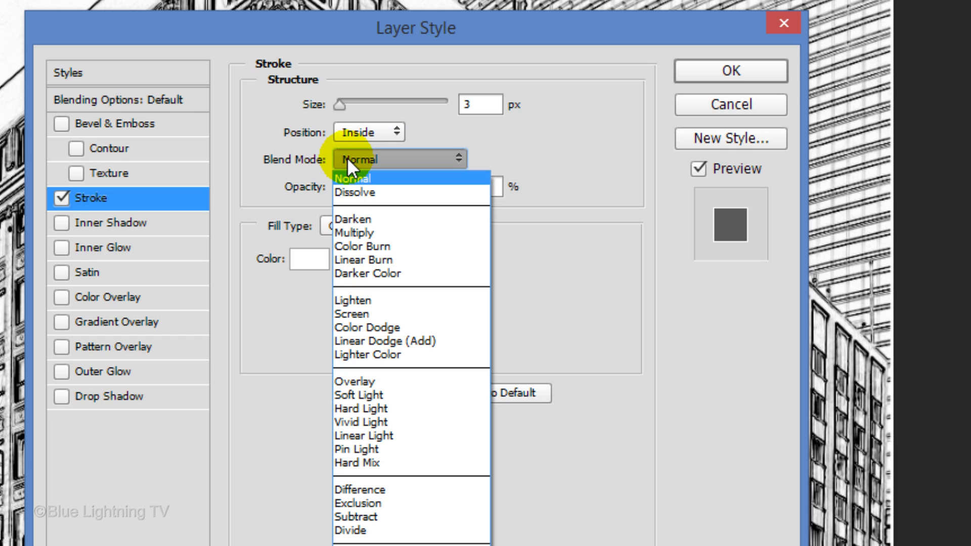
click(356, 258)
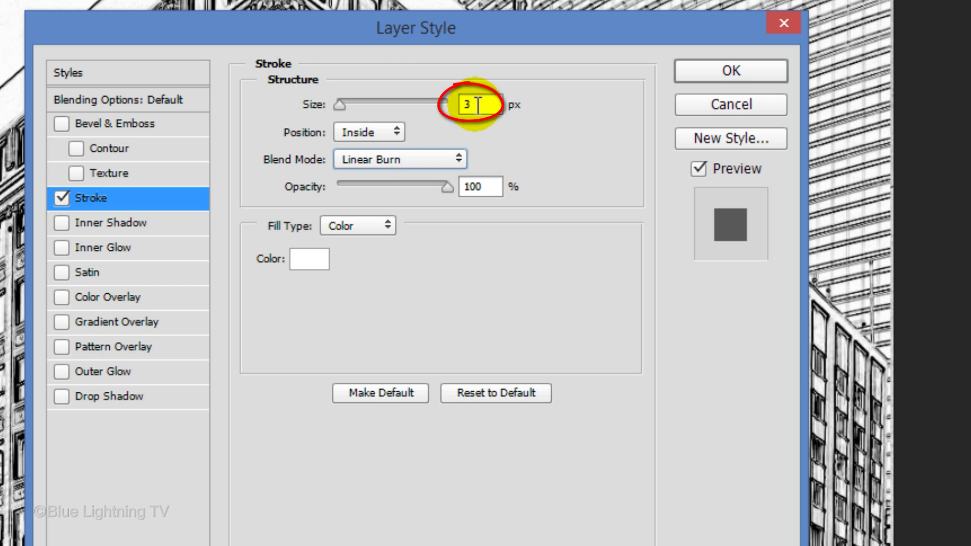
text(20)
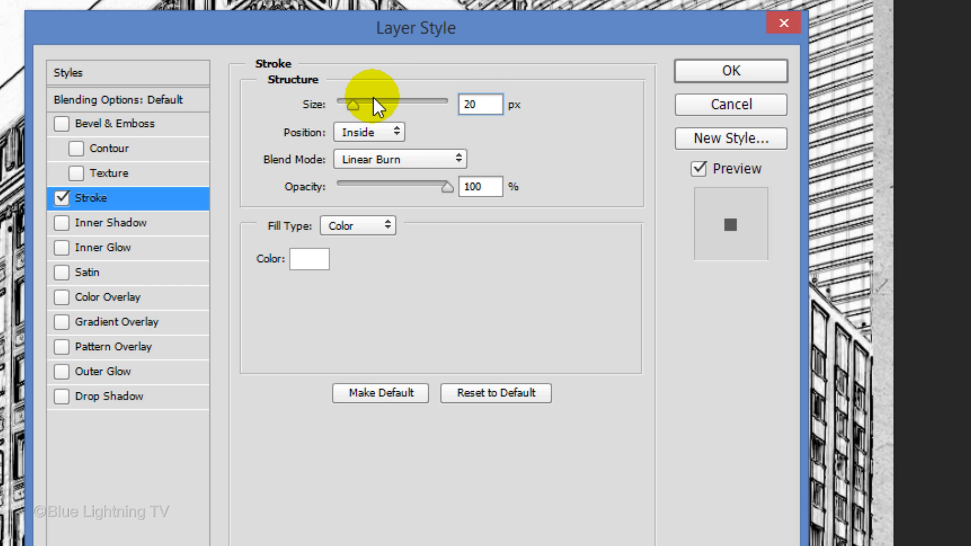
Set Inner Glow to black, Normal mode, 100% opacity, 100% choke and 21 px size
click(149, 253)
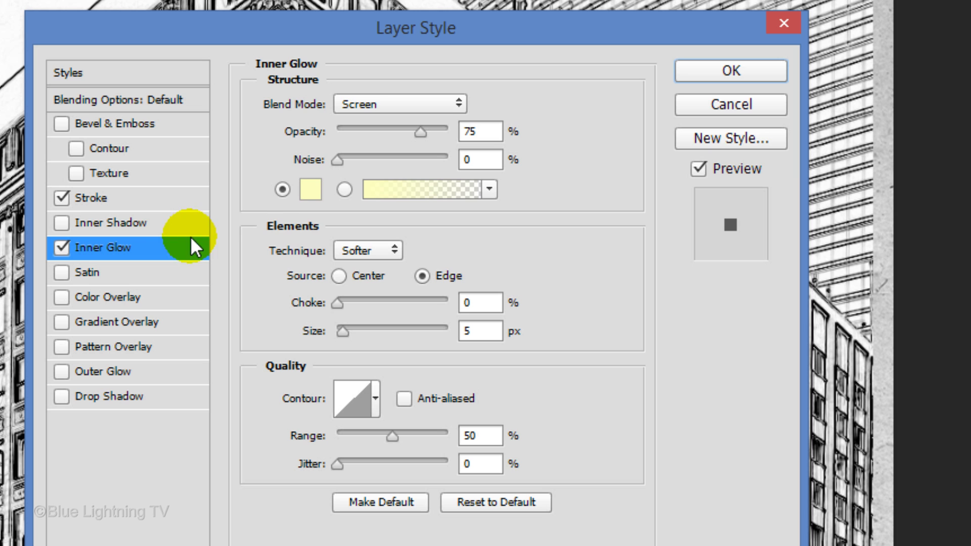
click(310, 189)
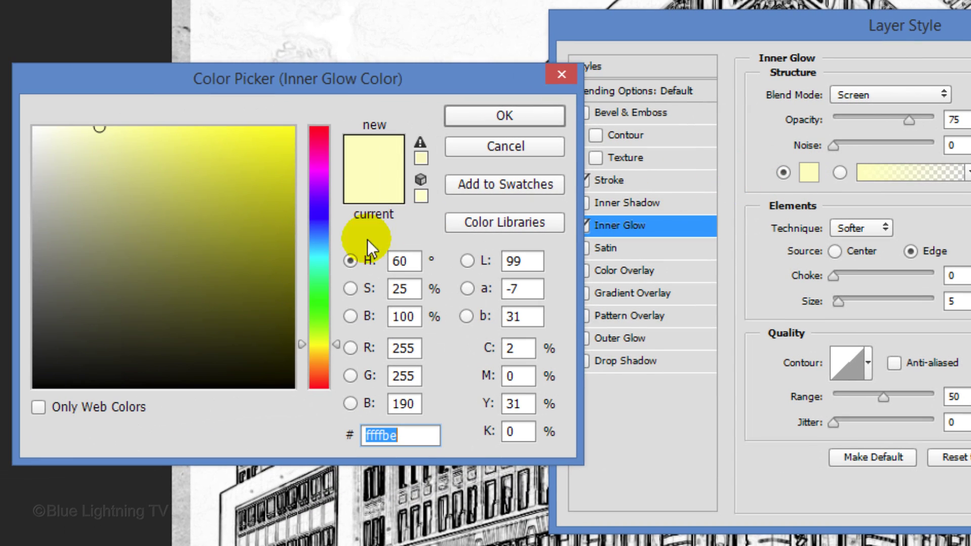
text(000000)
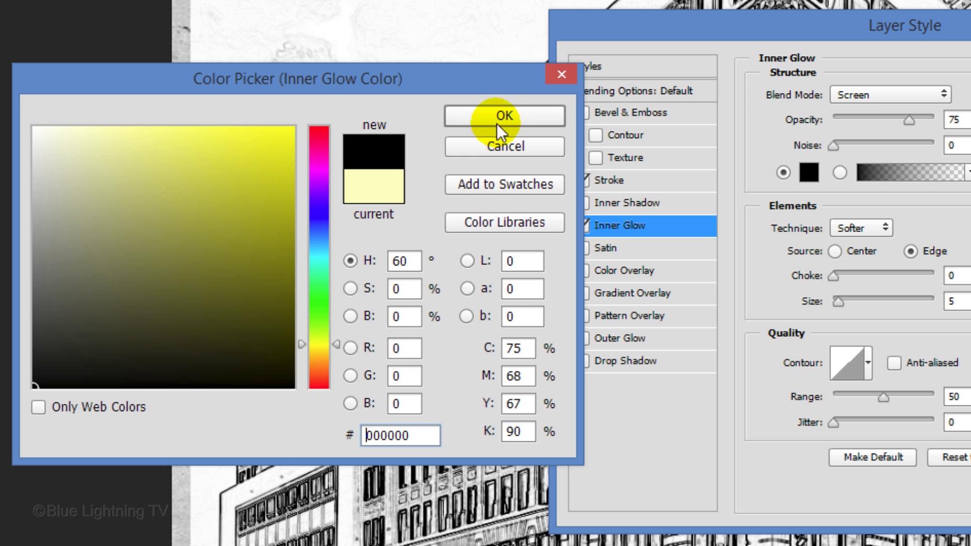
click(504, 117)
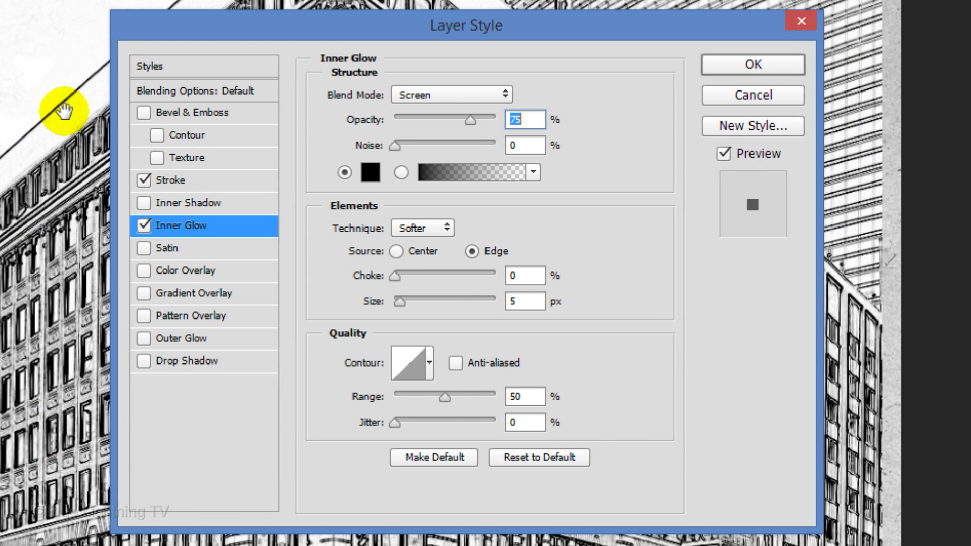
click(467, 92)
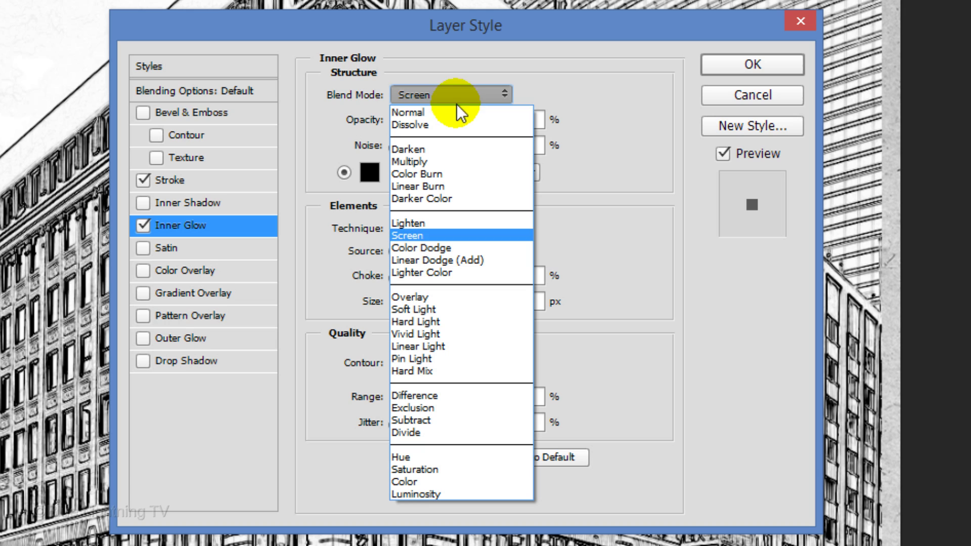
click(452, 113)
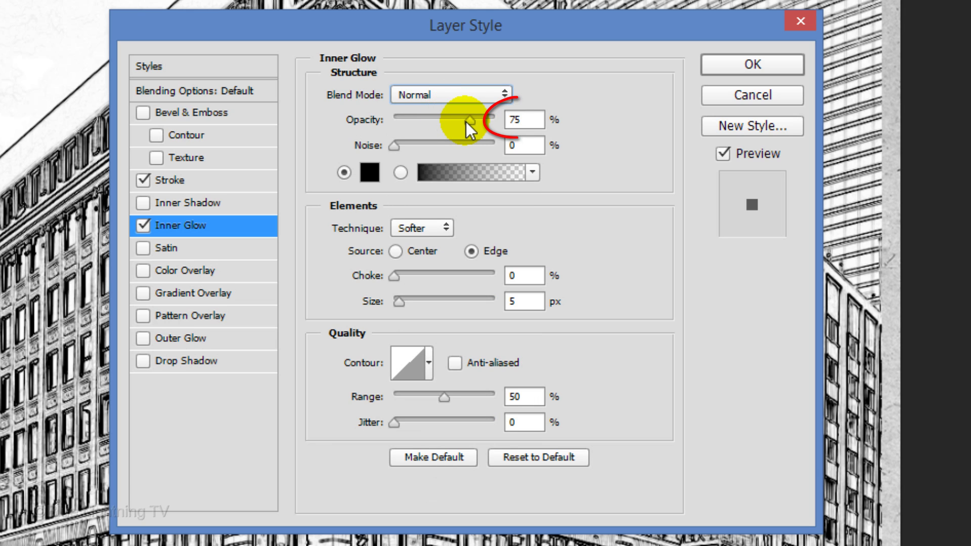
drag(468, 119, 588, 139)
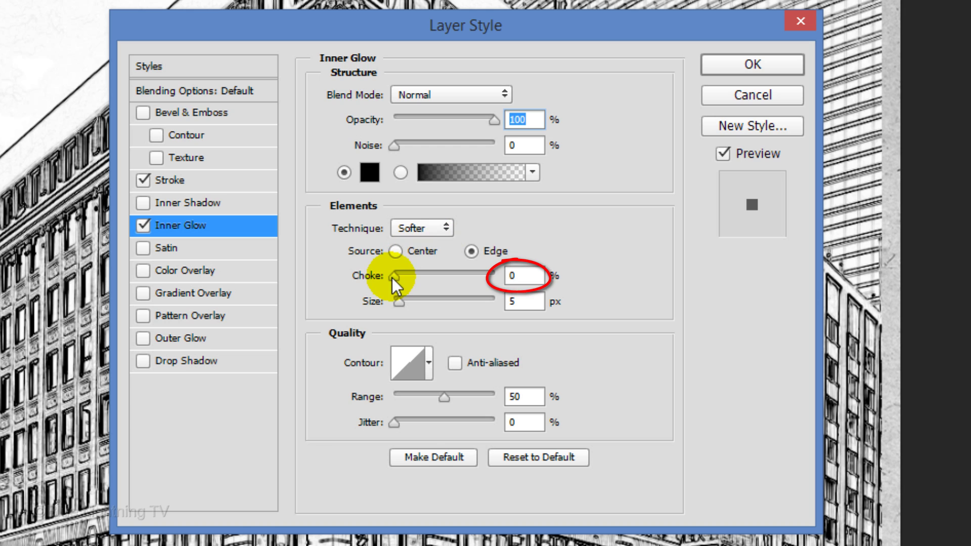
drag(393, 277, 629, 282)
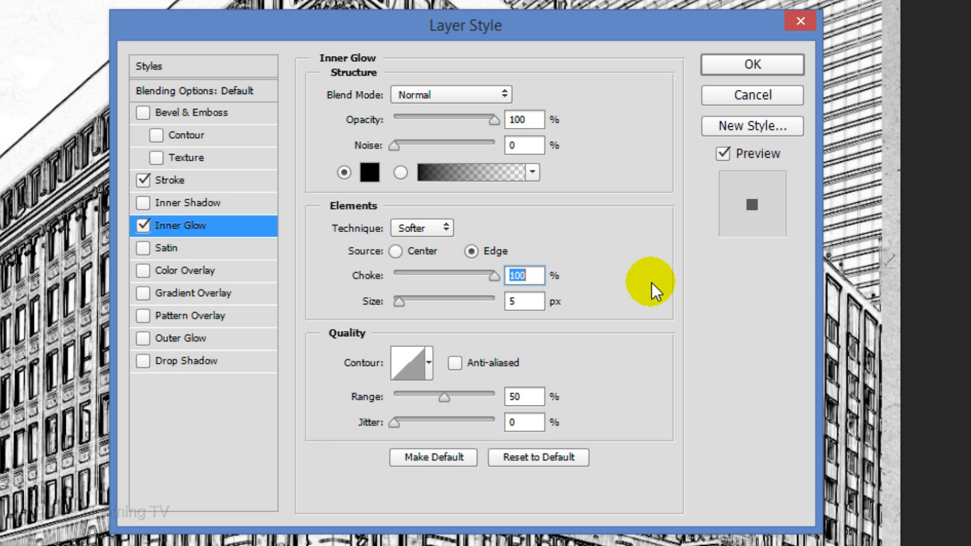
double_click(517, 300)
text(21)
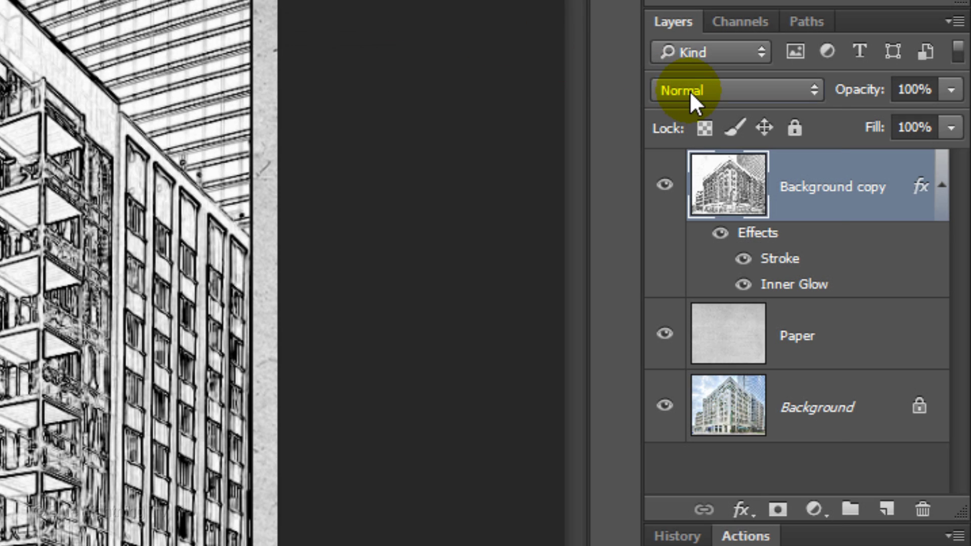
Open the layer blend mode list, then make Paper the active layer
click(686, 88)
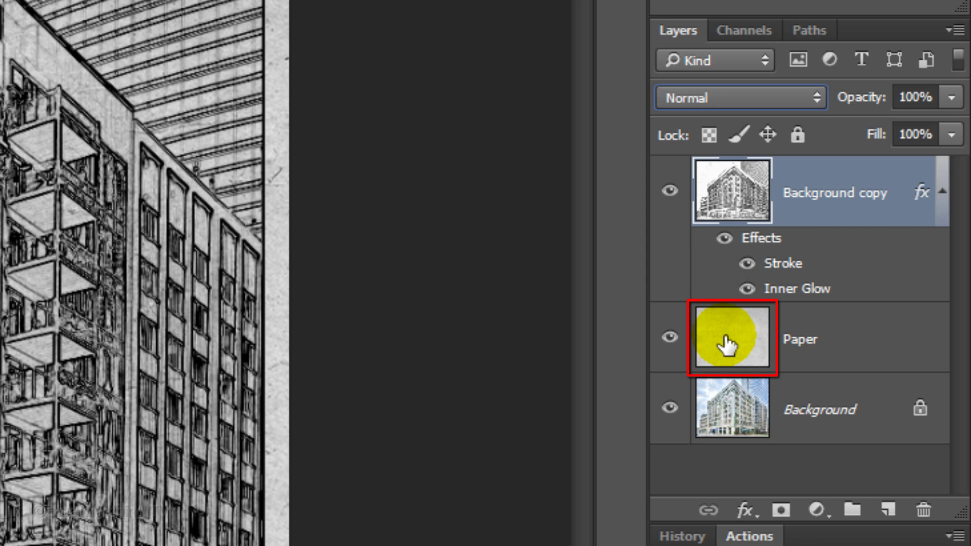
click(727, 344)
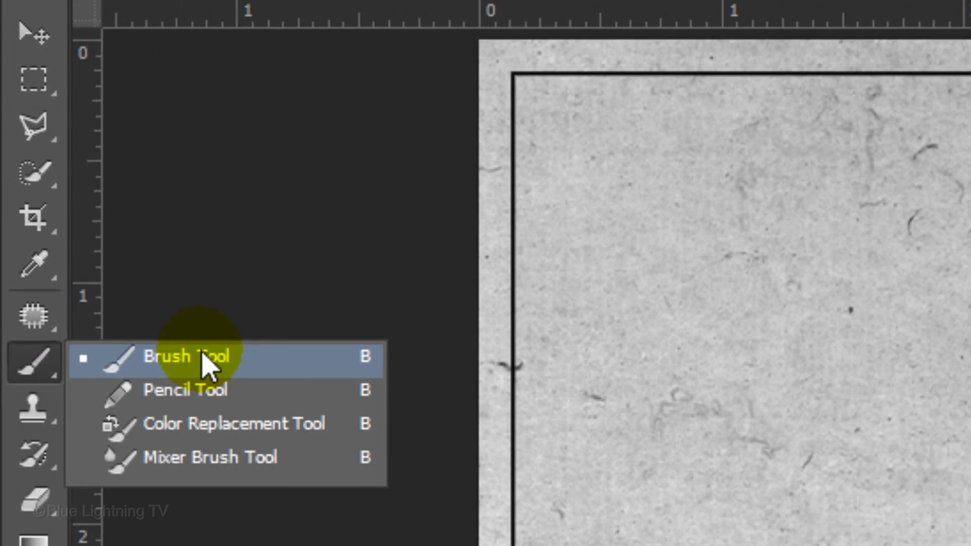
Set up the Brush Tool at 800 px with 0% hardness and bring up brush settings
click(162, 406)
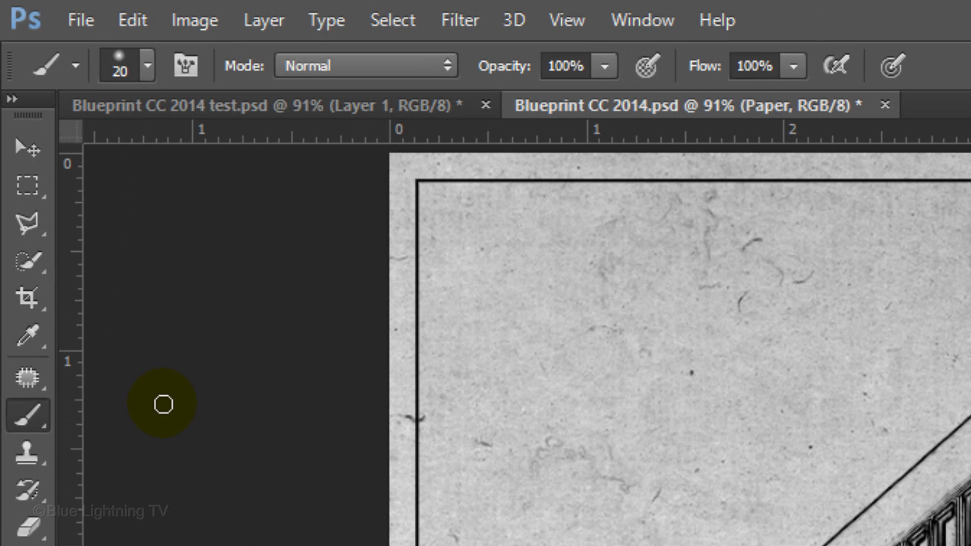
click(147, 66)
click(291, 120)
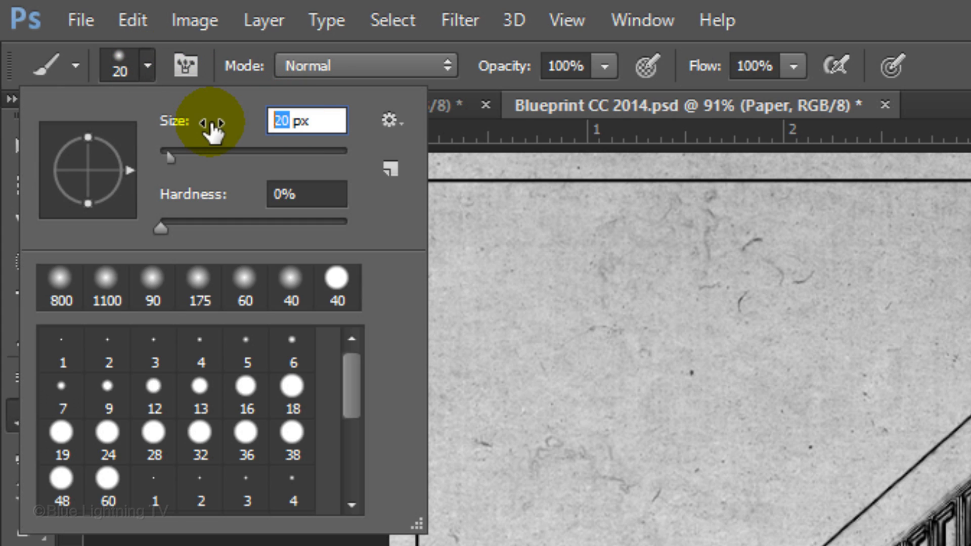
text(800)
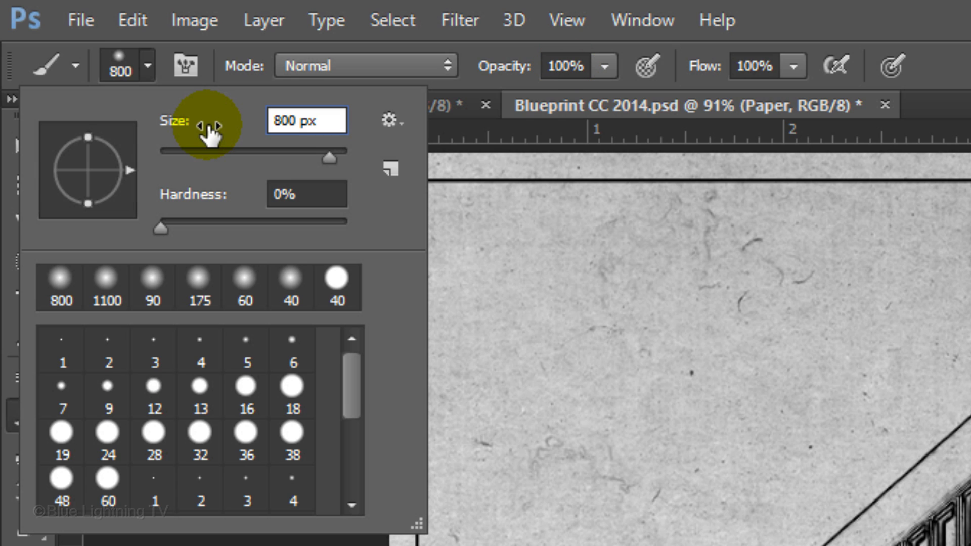
key(Return)
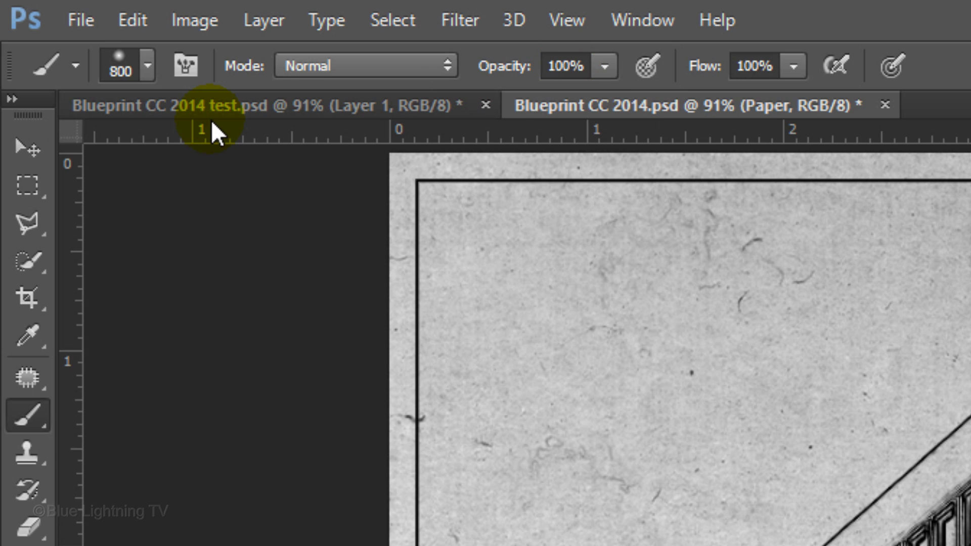
key(F5)
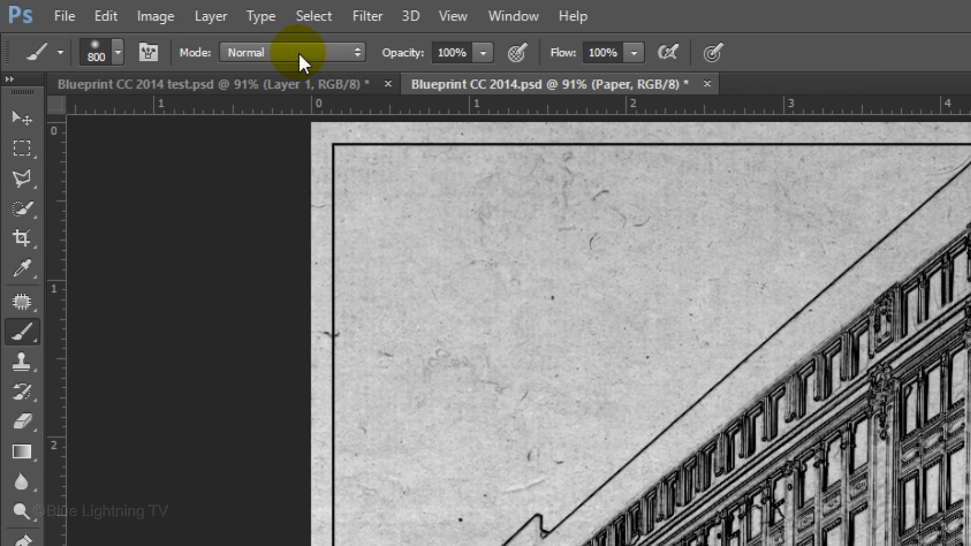
Paint soft white Soft Light strokes across the paper's building area
click(291, 53)
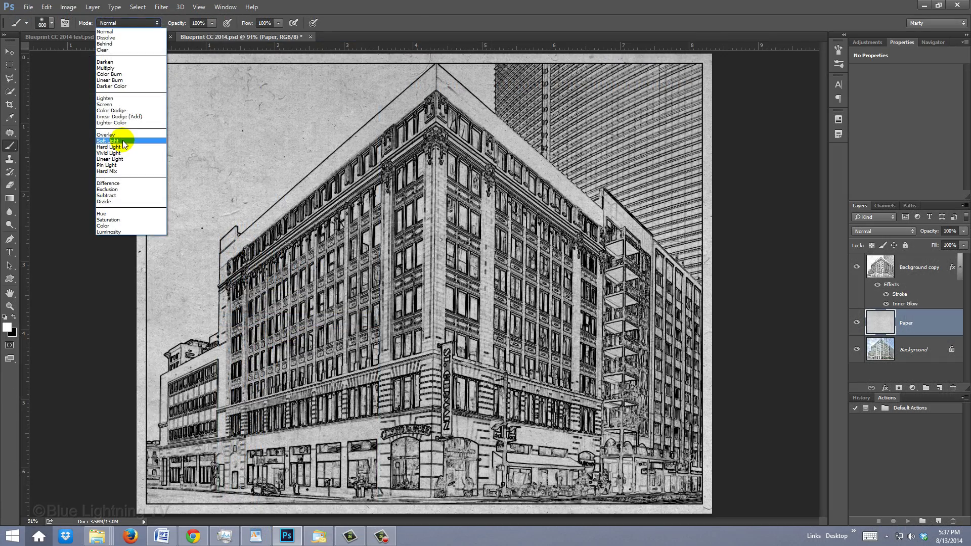
click(123, 141)
mouse_move(318, 247)
mouse_down()
mouse_move(535, 297)
mouse_move(434, 238)
mouse_move(293, 347)
mouse_move(560, 287)
mouse_move(553, 325)
mouse_move(281, 200)
mouse_move(448, 330)
mouse_move(522, 255)
mouse_up()
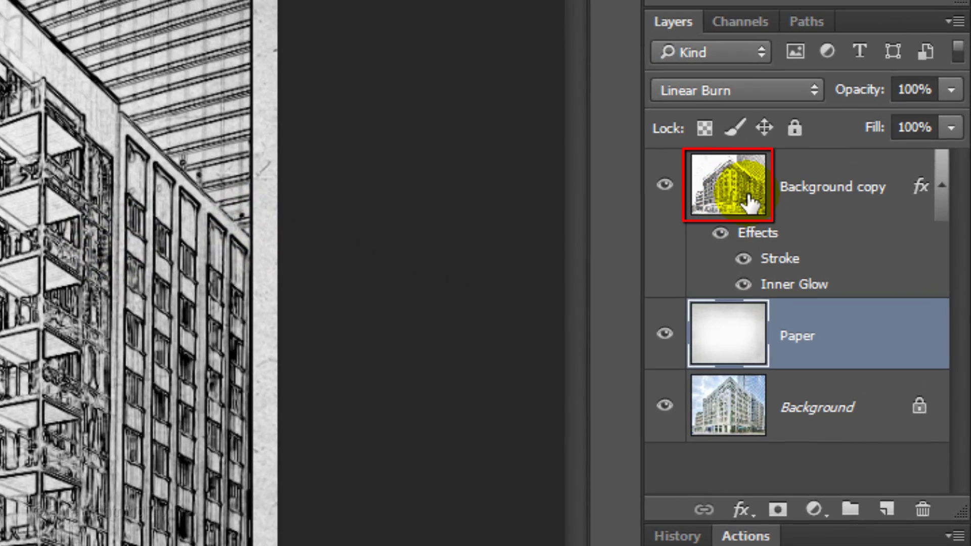
Add a new layer above Background copy and set the foreground colour to 0036a5
click(752, 201)
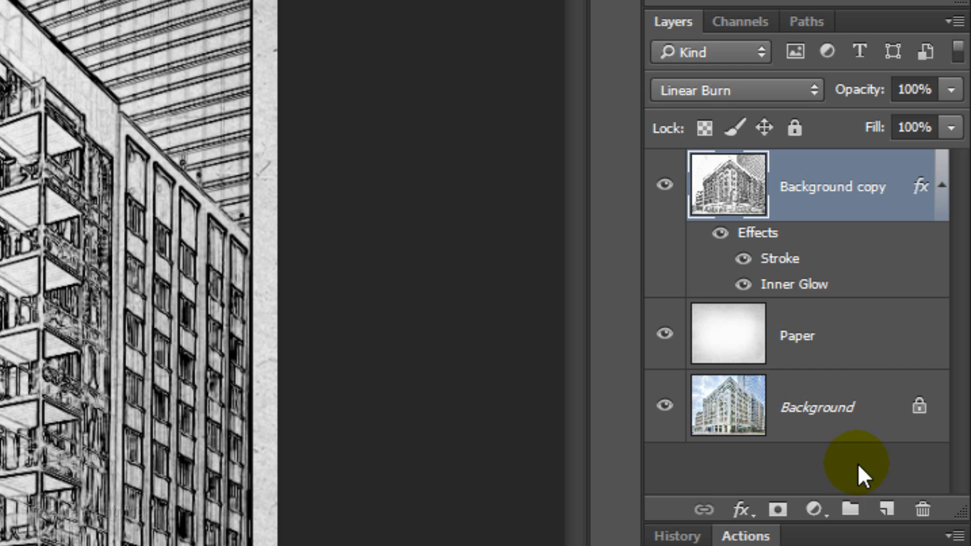
click(888, 510)
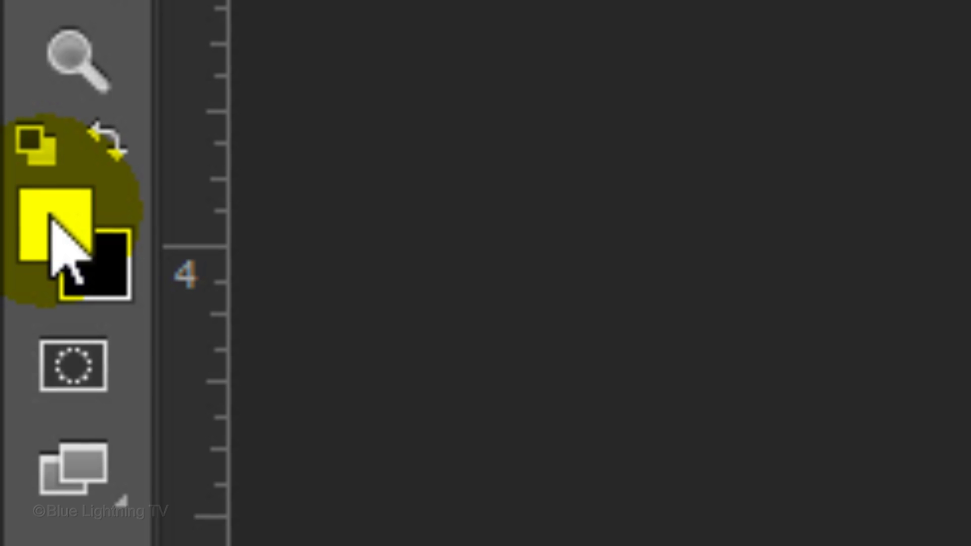
click(19, 439)
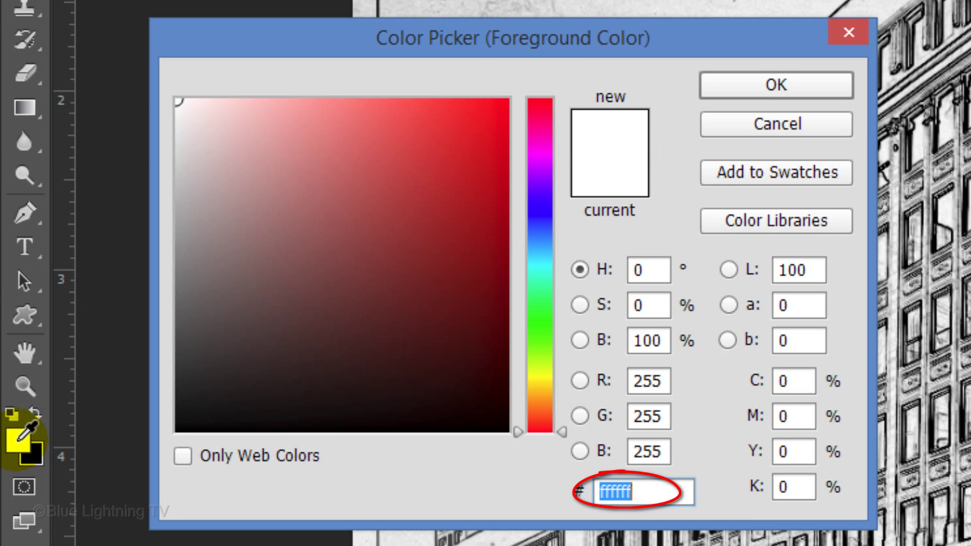
text(003)
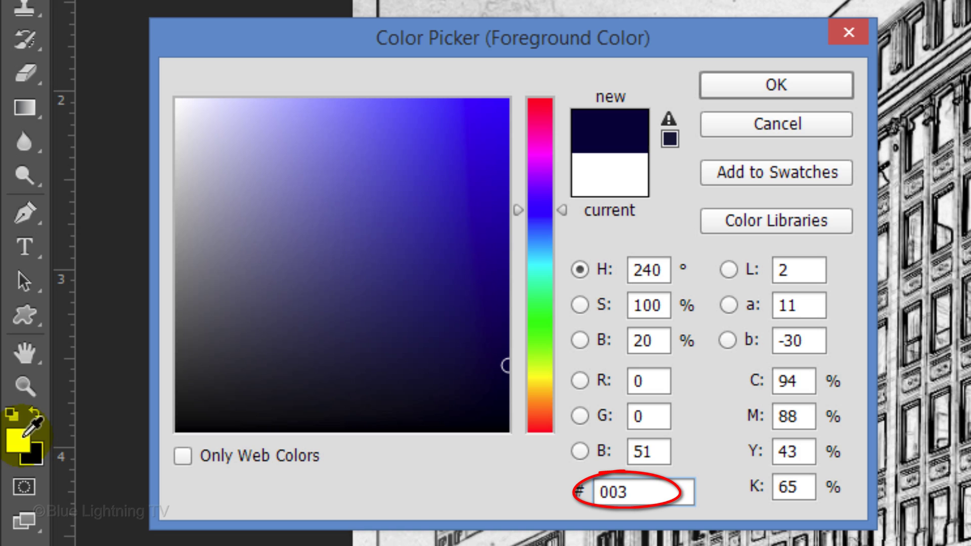
text(6a5)
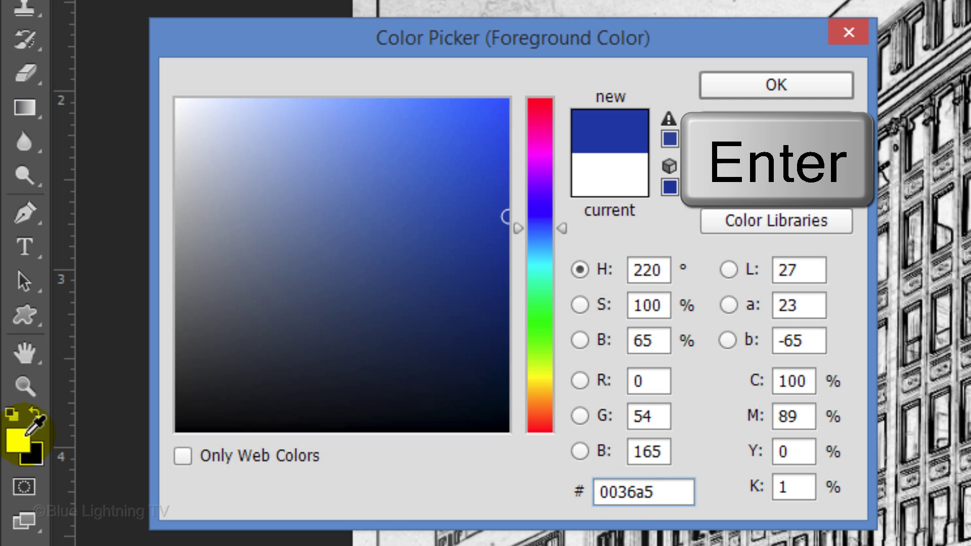
key(Return)
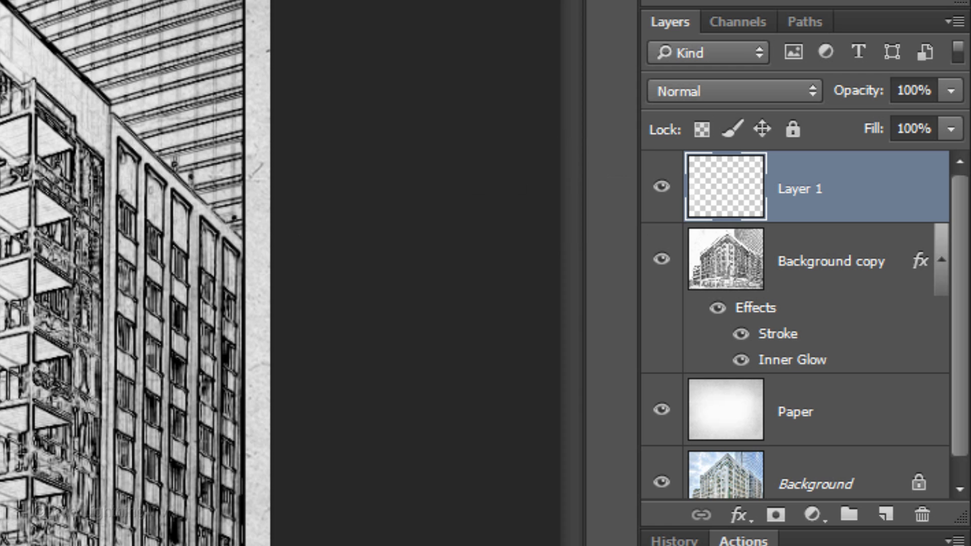
Fill Layer 1 with the blue foreground colour and set its blend mode to Screen
key(alt+Delete)
click(726, 90)
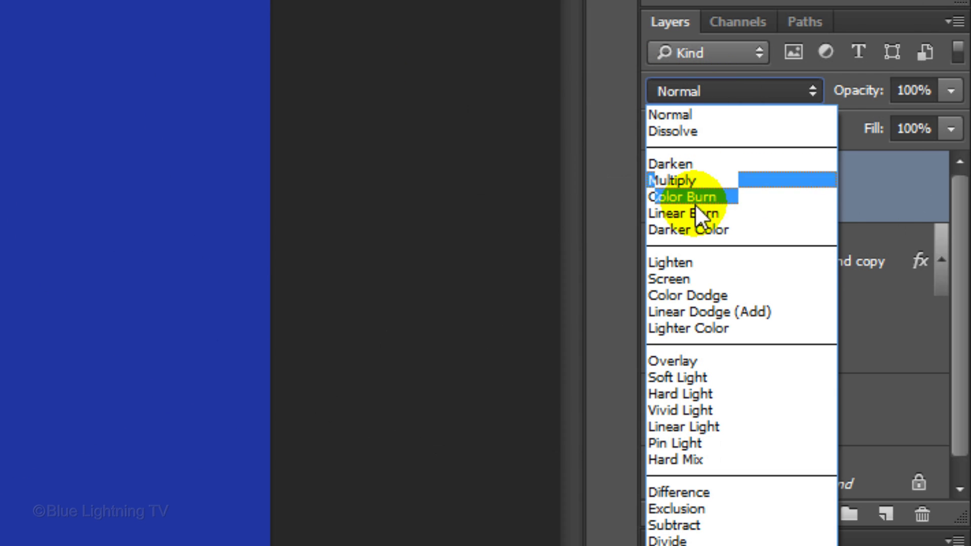
click(689, 279)
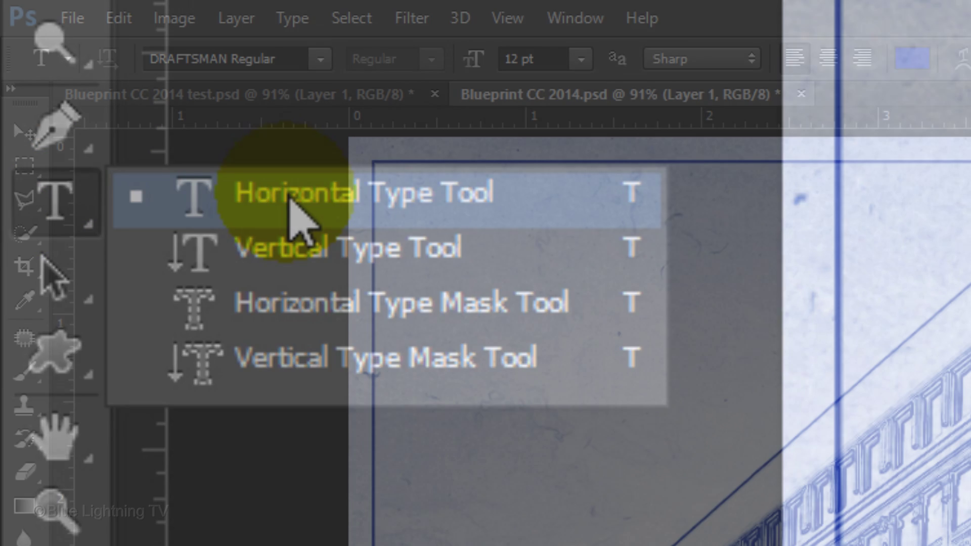
Type the title THE AMBASSADOR HOTEL in Draftsman Regular 16 pt near the top-left corner
click(300, 220)
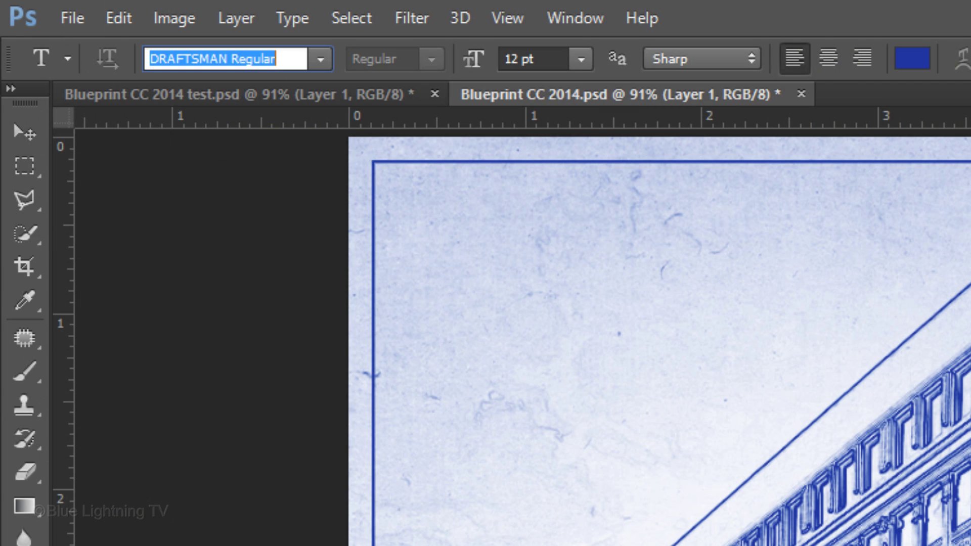
text(draft)
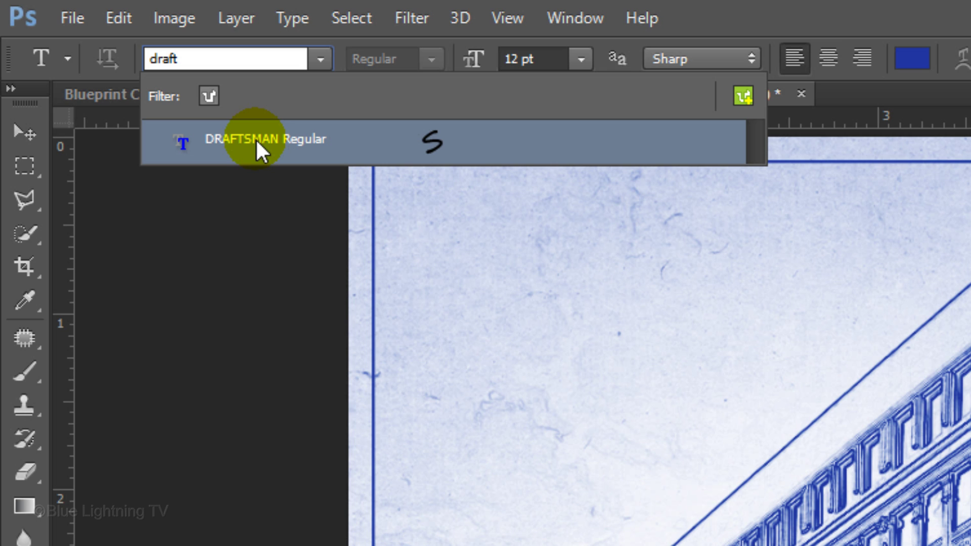
click(255, 139)
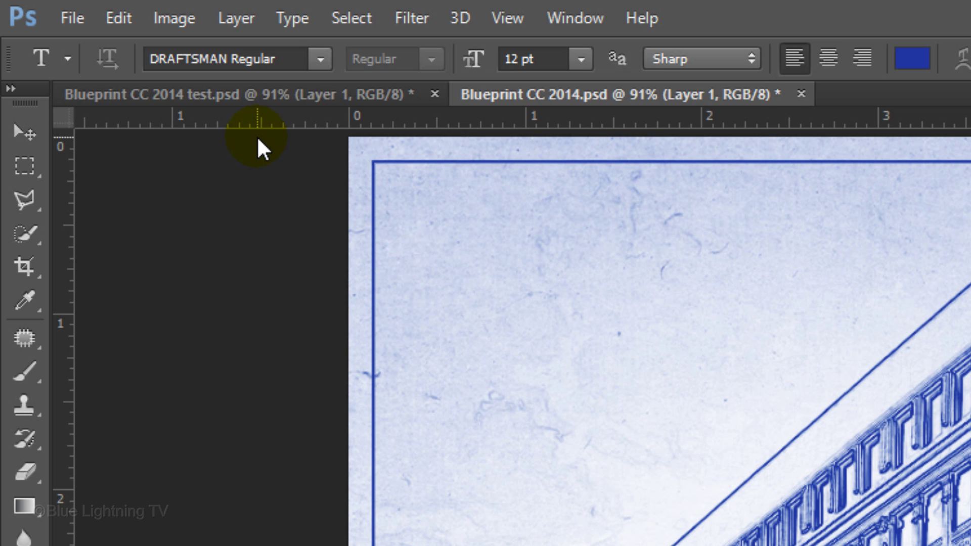
click(518, 59)
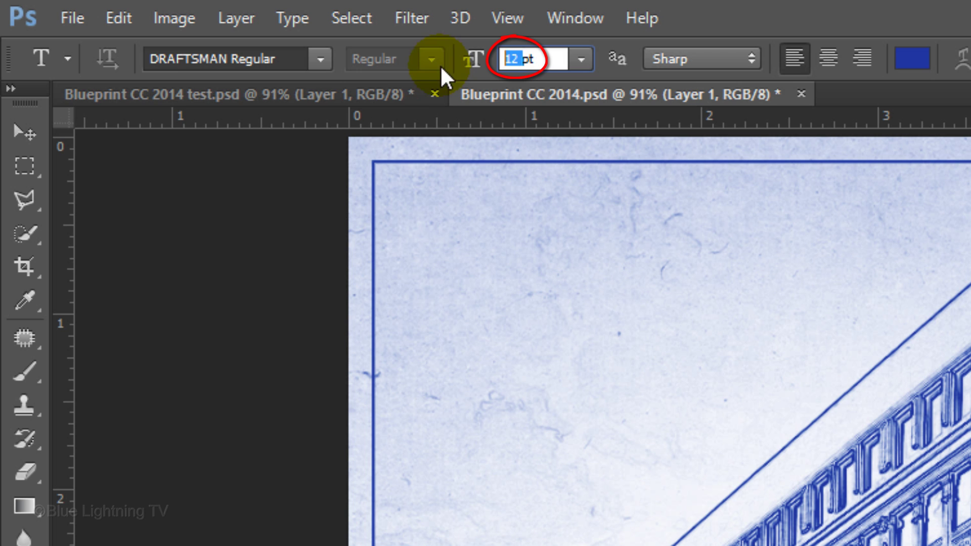
text(16)
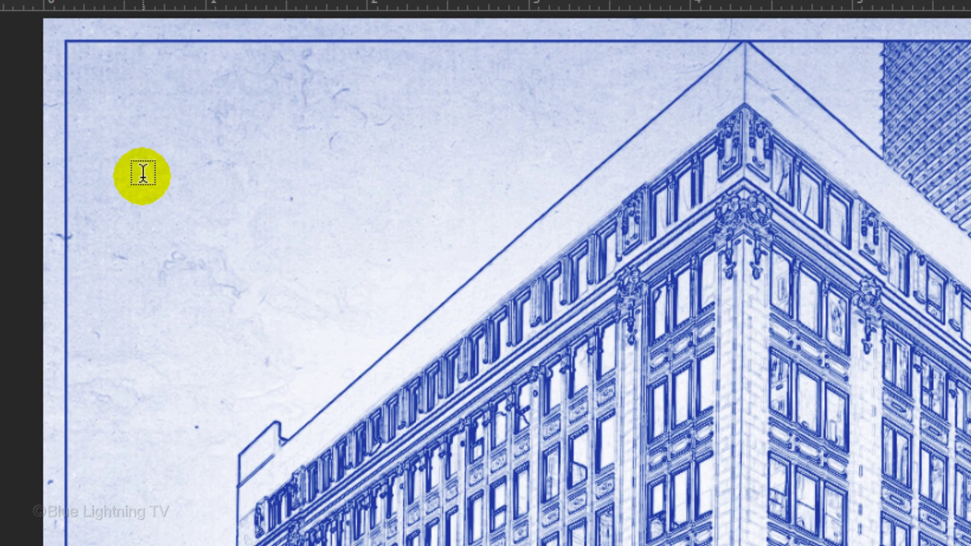
click(143, 176)
text(THE AMBAS)
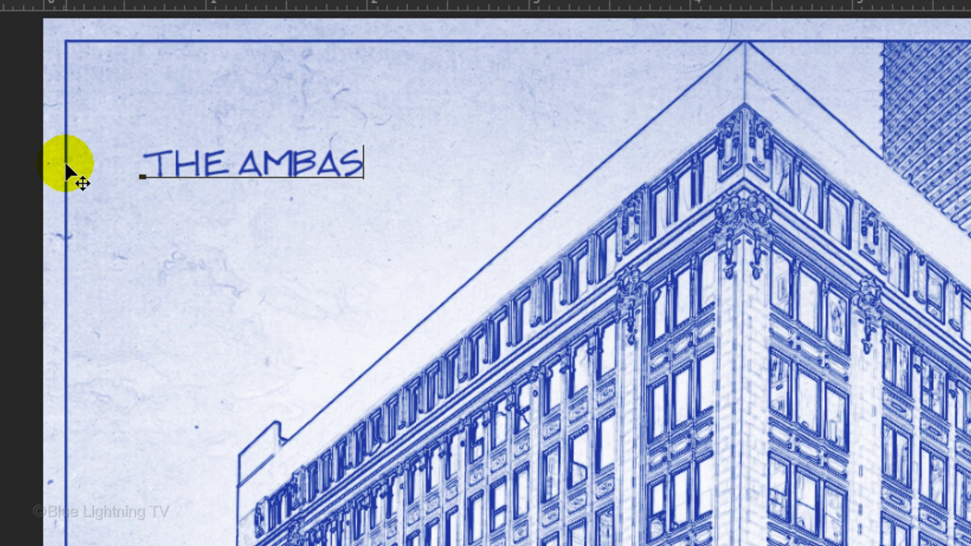
text(SADOR HOTEL)
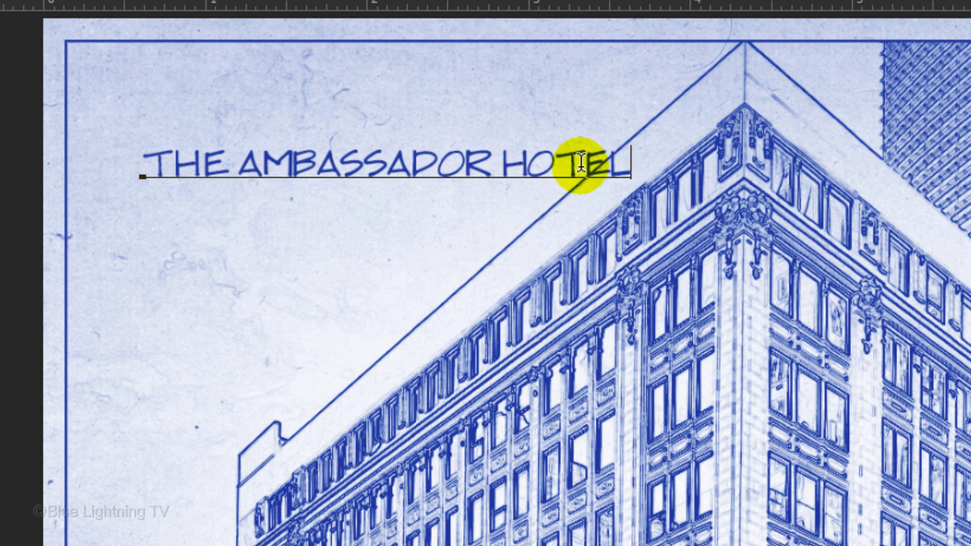
Underline the THE AMBASSADOR HOTEL title using the Character panel
drag(634, 162, 102, 147)
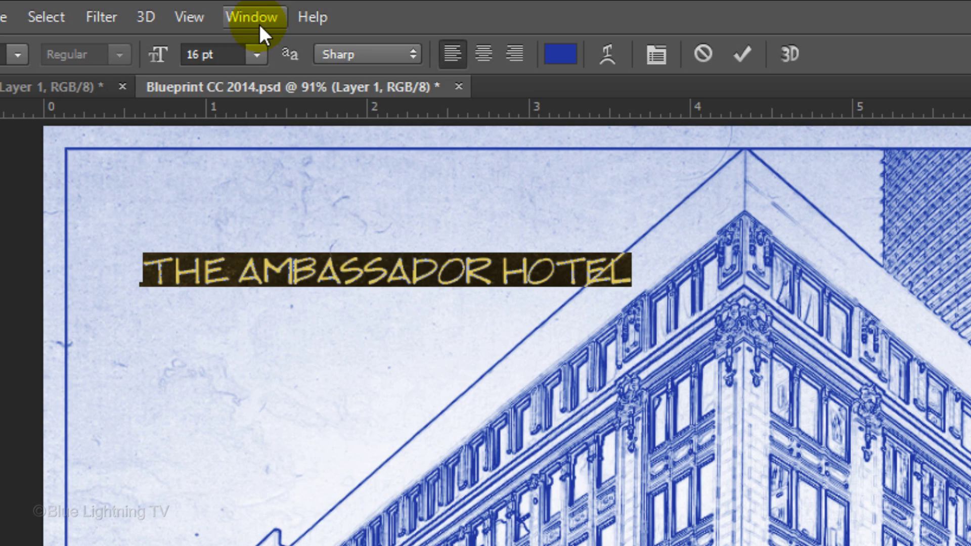
click(256, 19)
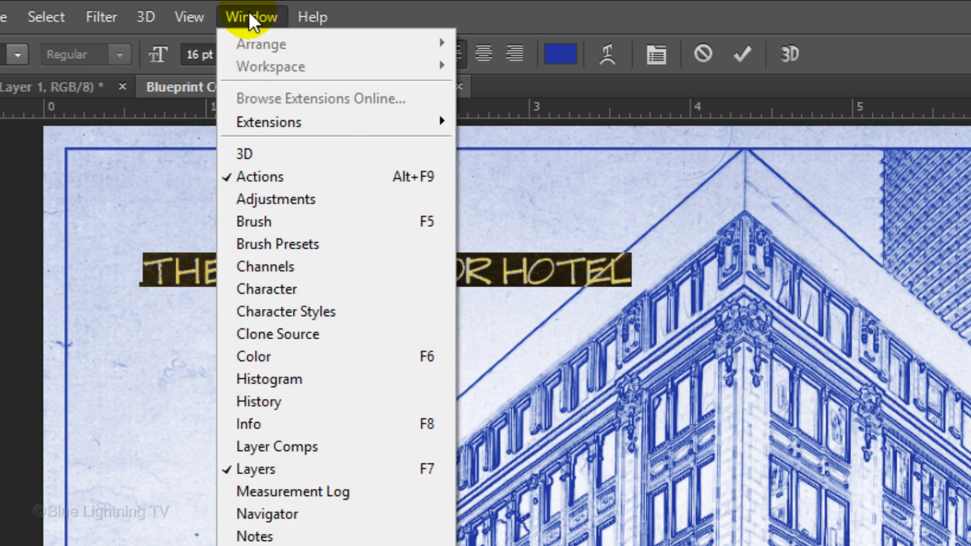
click(259, 288)
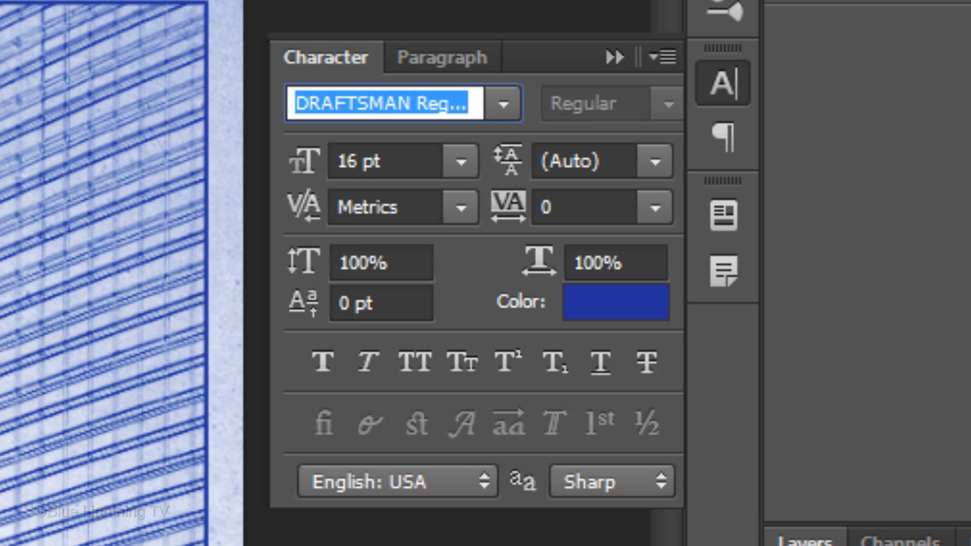
click(601, 363)
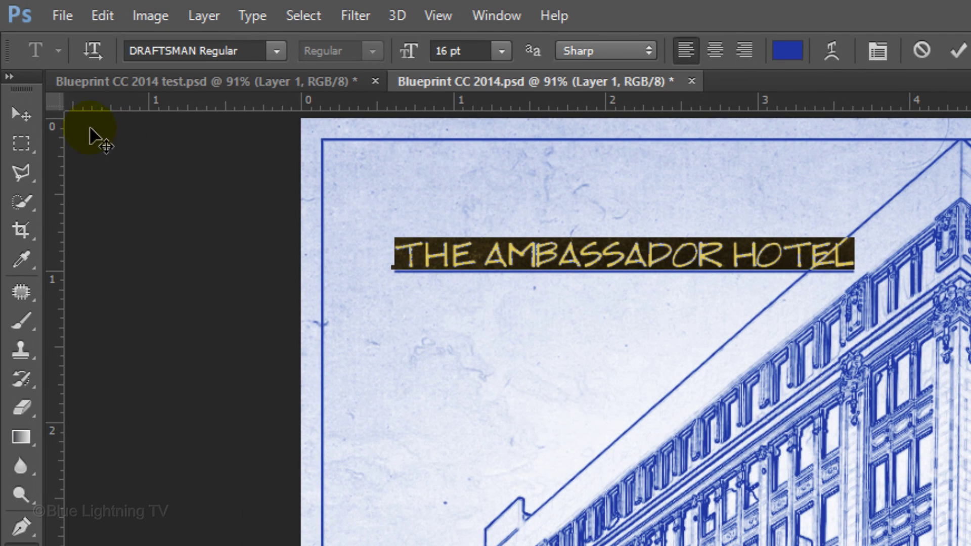
Nudge the title up and left, then type SMITH & JONES, INC below it
click(21, 114)
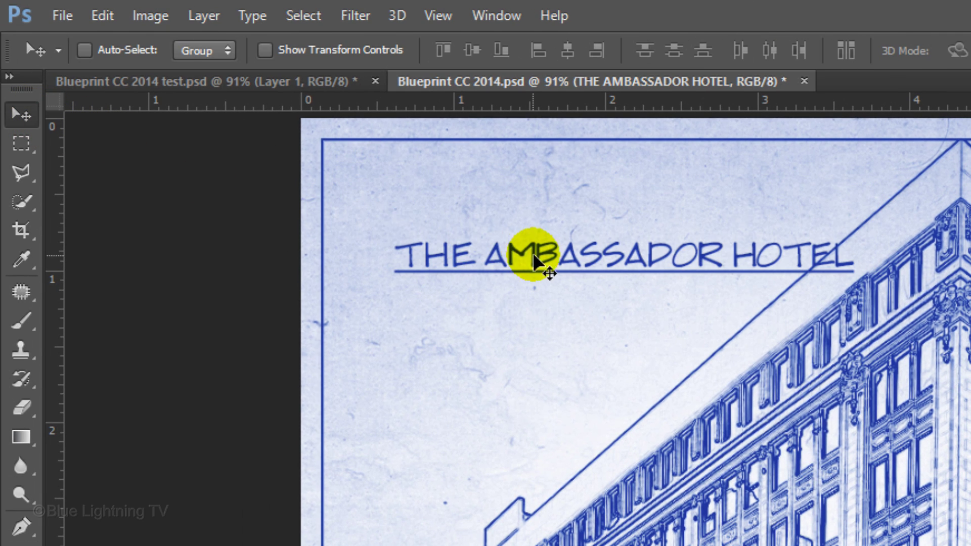
drag(535, 262, 511, 220)
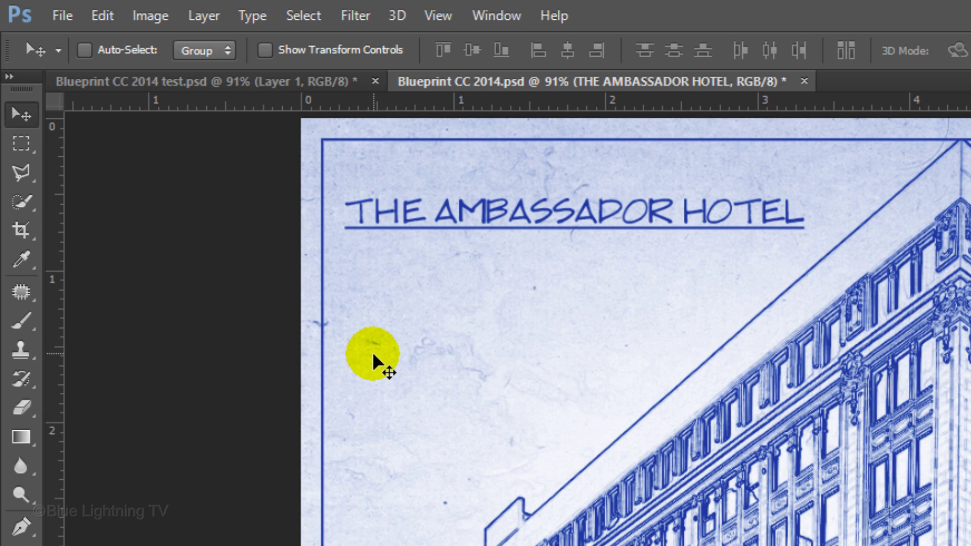
key(t)
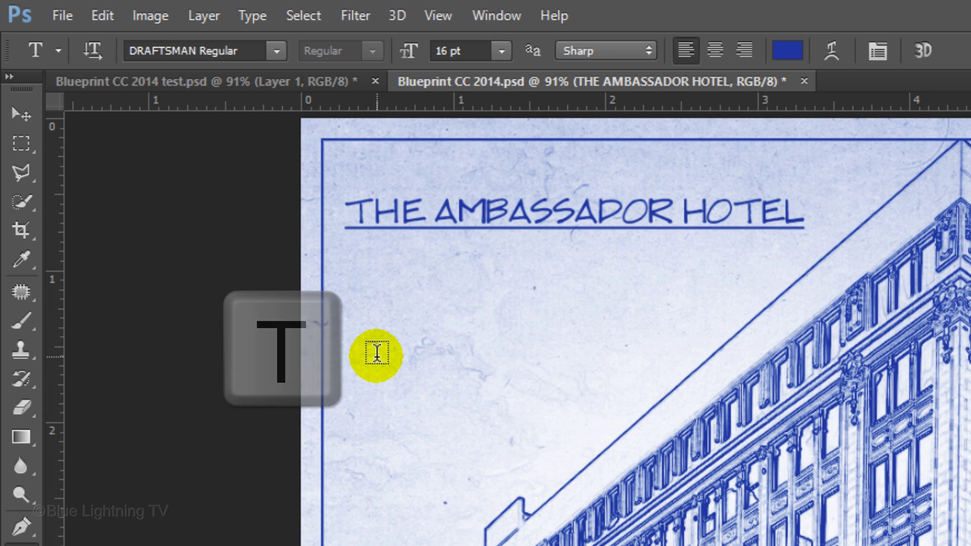
click(377, 354)
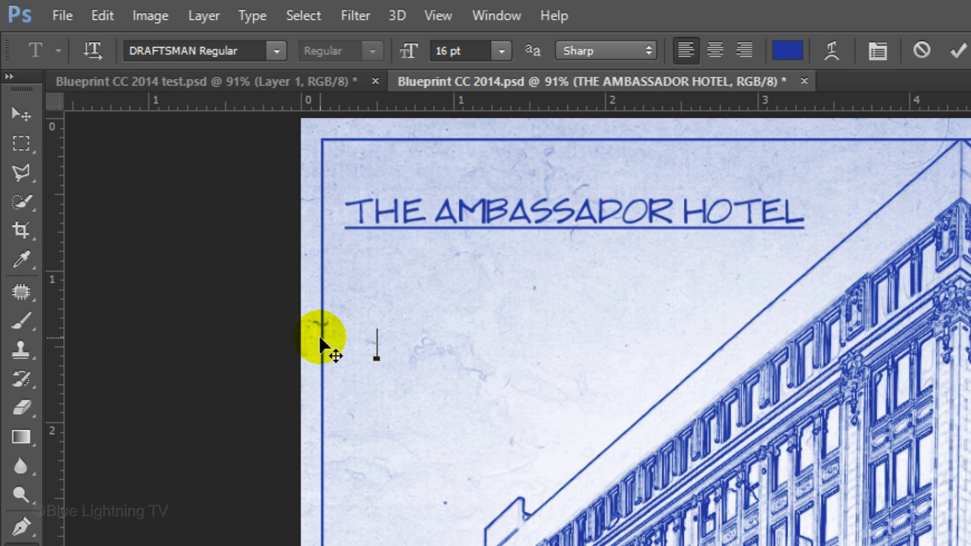
text(SMITH & JONES, IN)
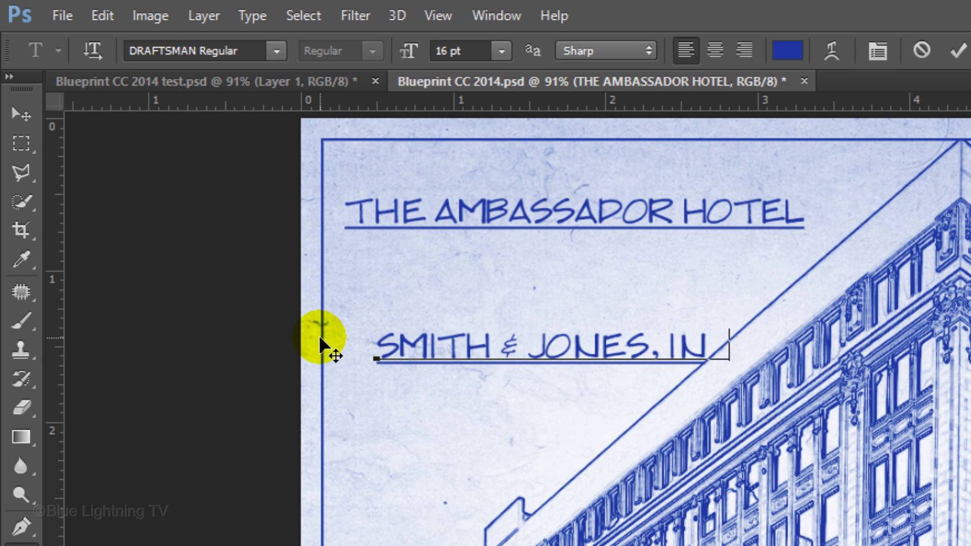
text(C)
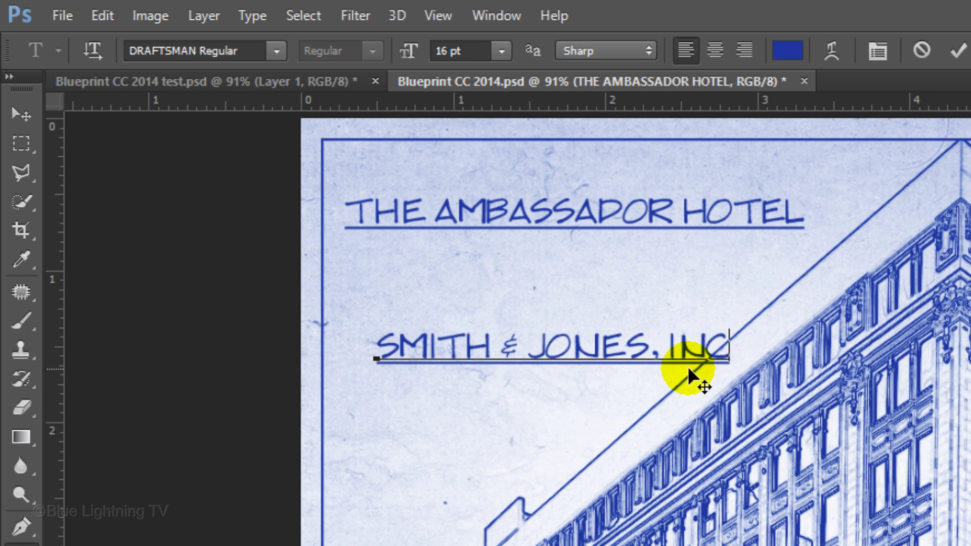
Resize SMITH & JONES, INC to 12 pt and place it just under the title
drag(684, 345, 336, 351)
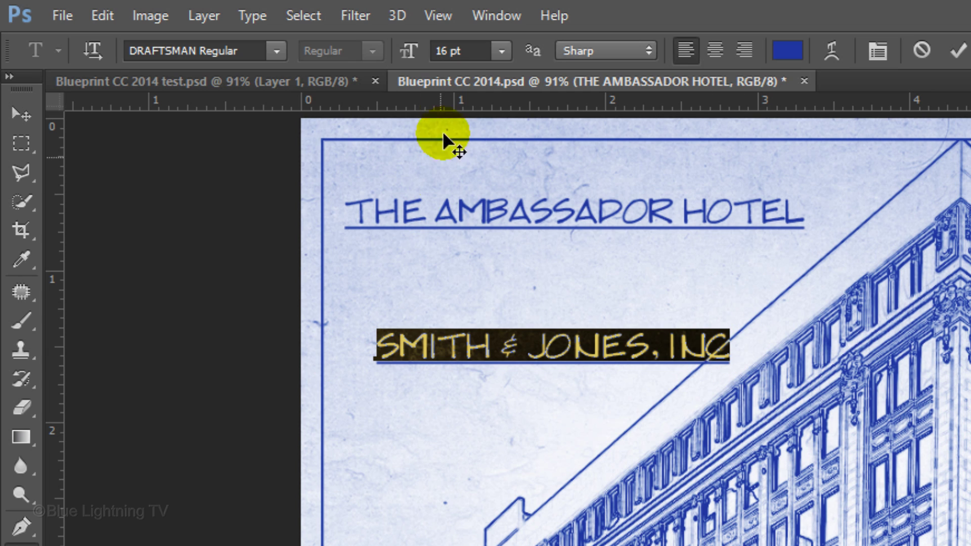
text(12)
key(Return)
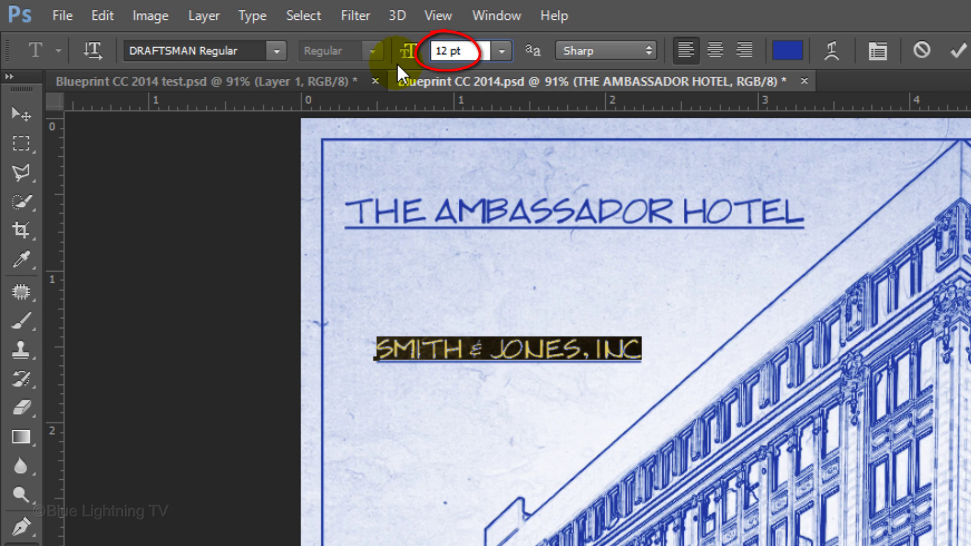
click(21, 114)
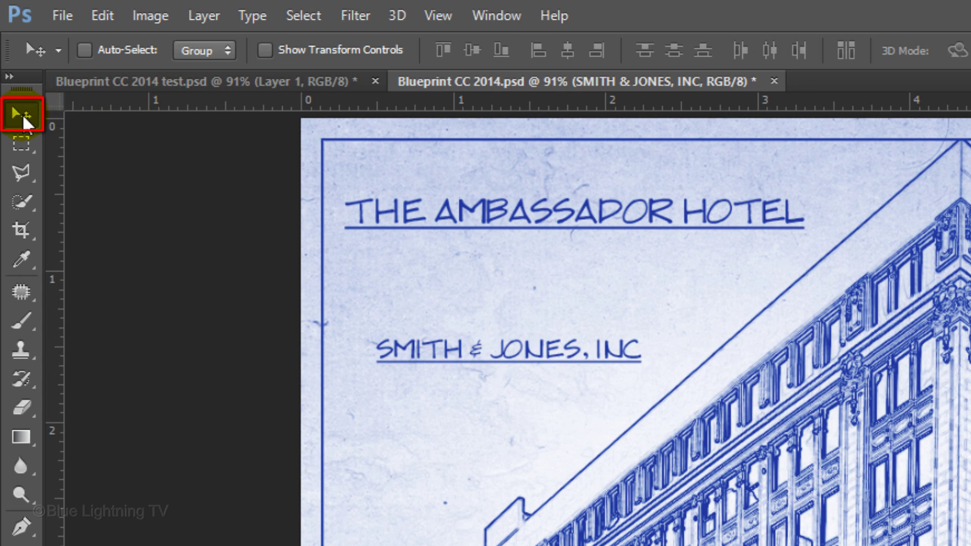
drag(421, 353, 389, 258)
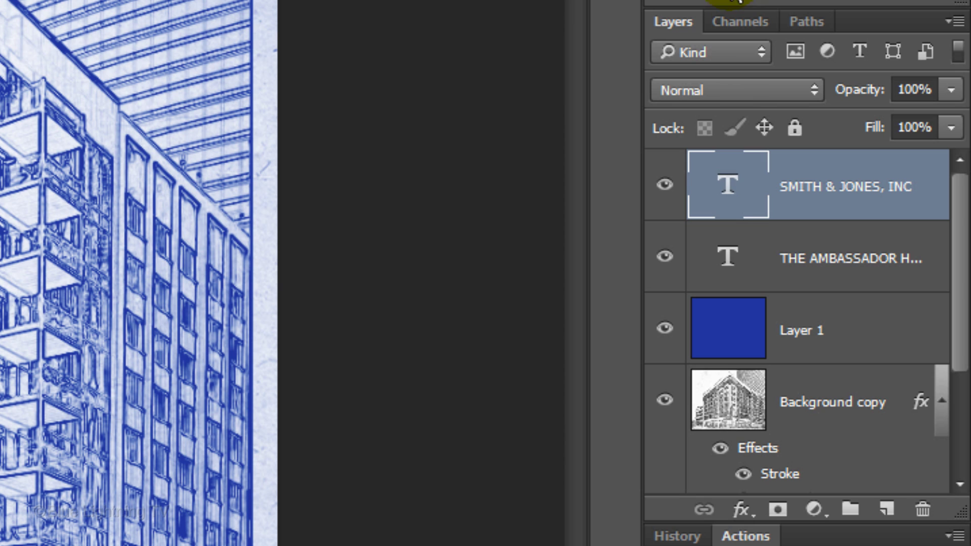
Apply the Camera Raw Filter's Upright Vertical lens correction to the Background copy layer
click(736, 422)
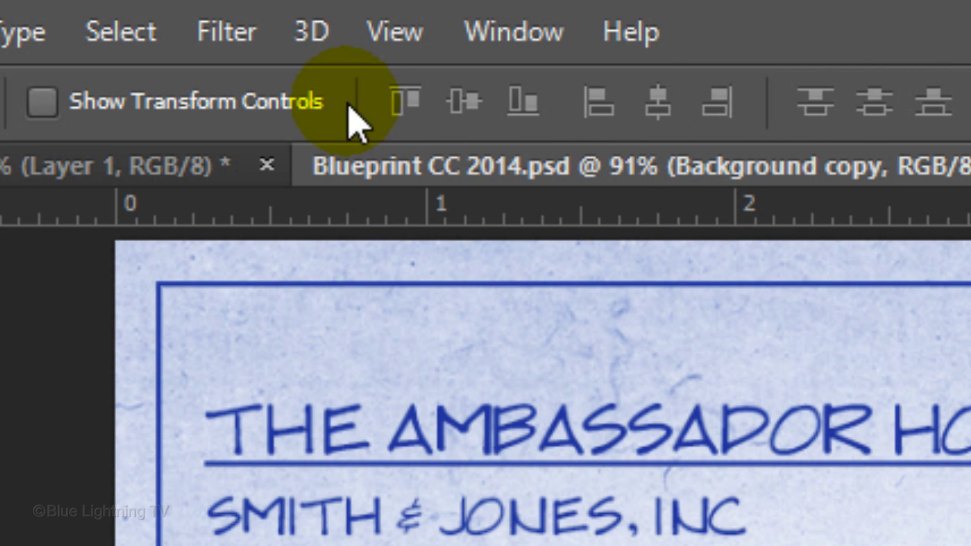
click(250, 37)
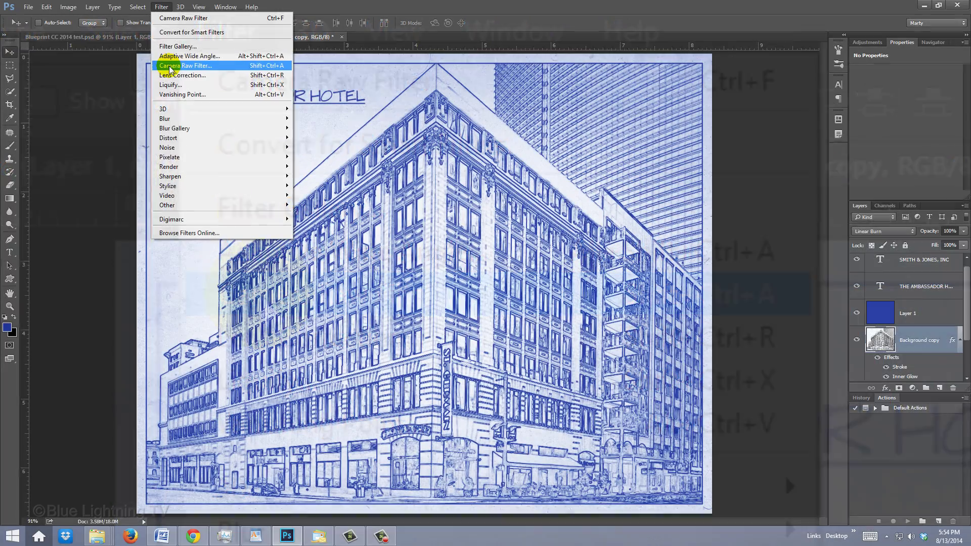
click(265, 304)
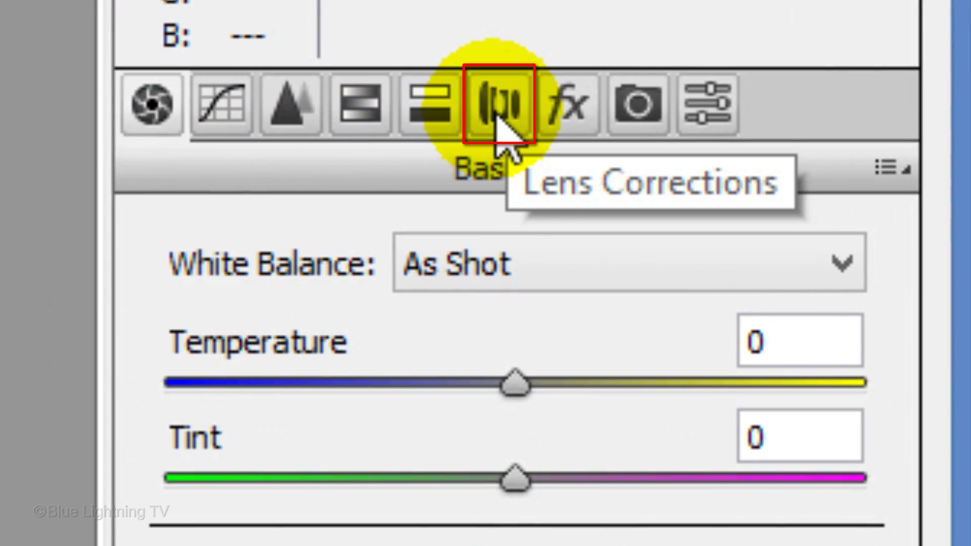
click(497, 106)
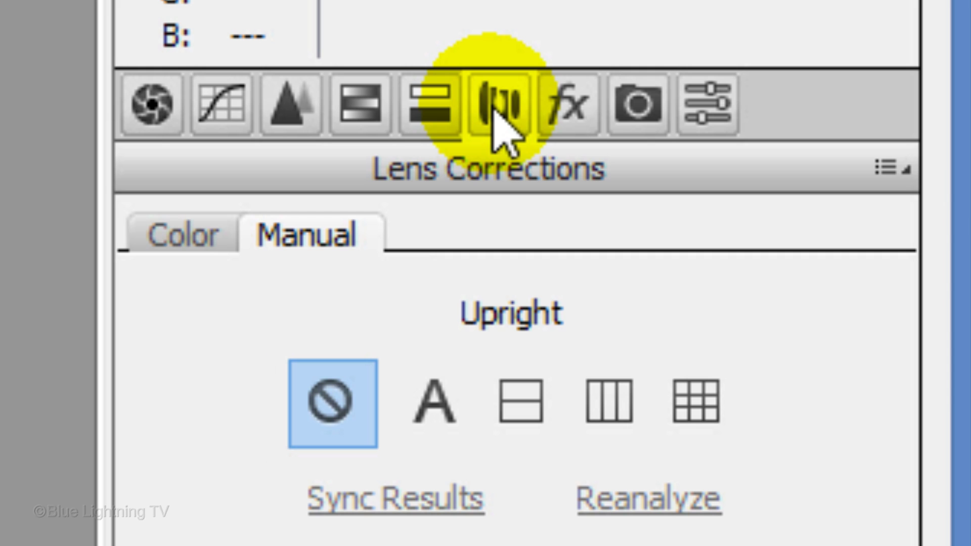
click(610, 406)
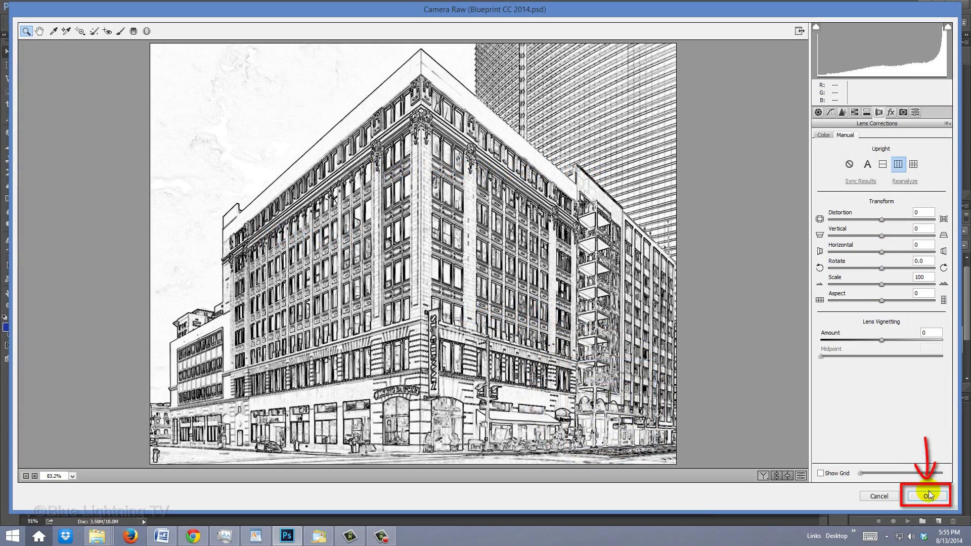
click(926, 497)
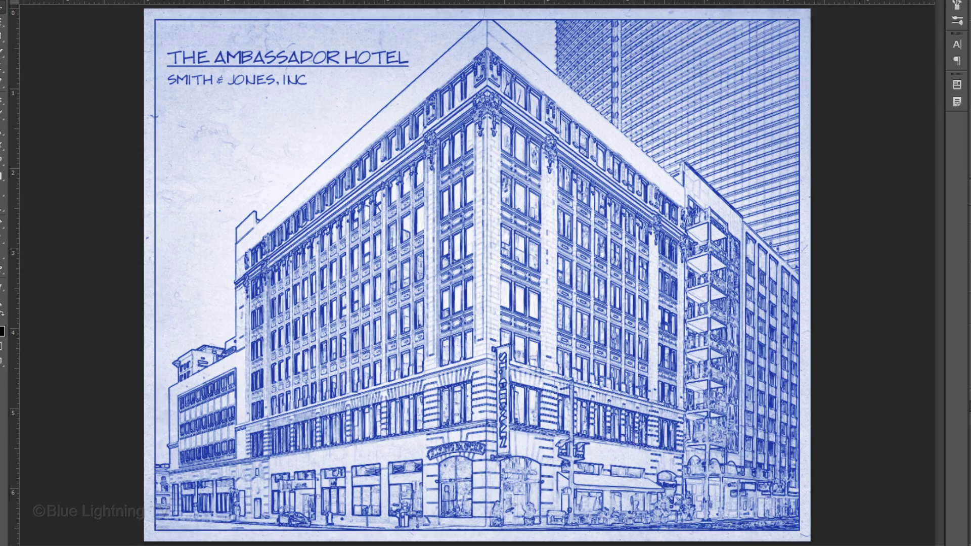